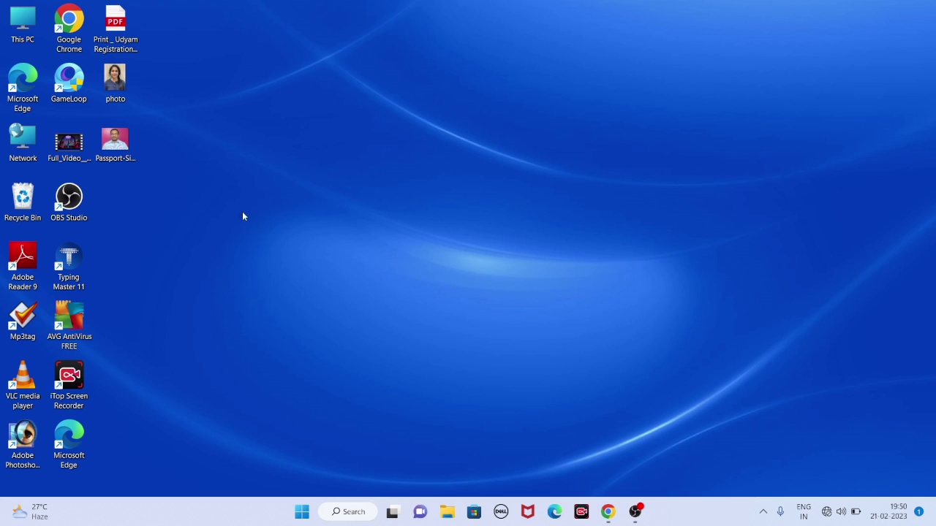
Step: Launch Photoshop and open Passport-Size-Photograph.jpg from the desktop
double_click(26, 431)
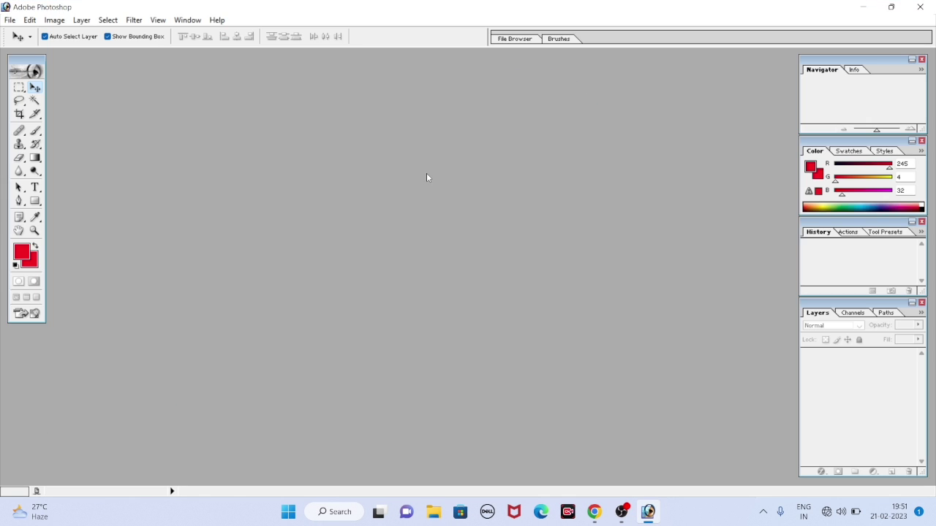
double_click(426, 172)
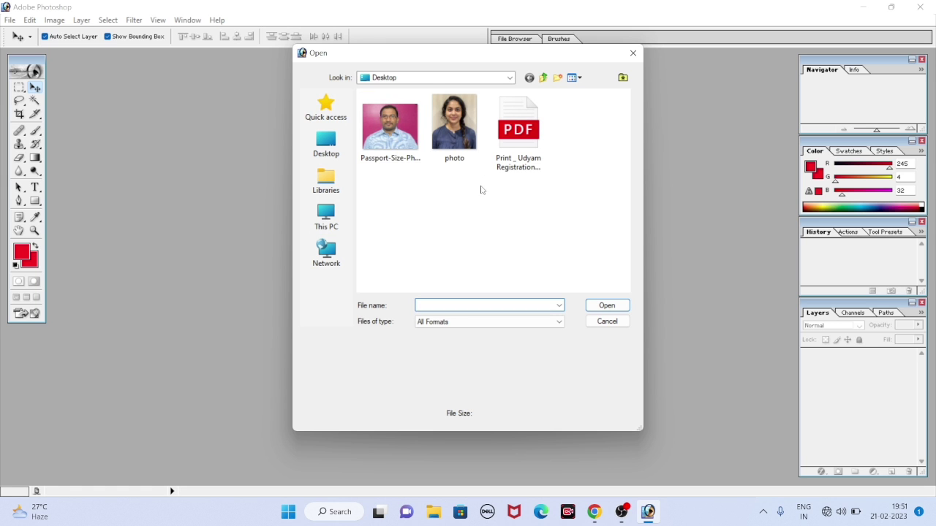
left_click(390, 139)
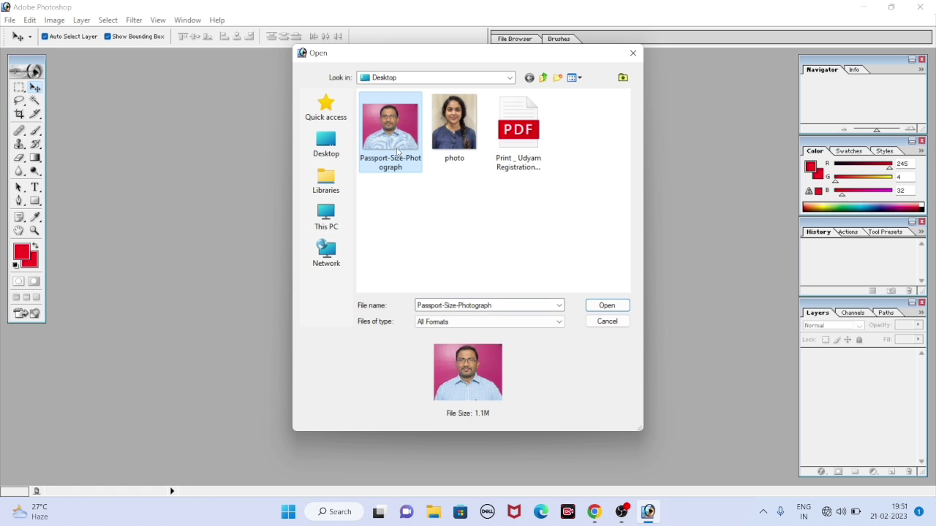
left_click(607, 305)
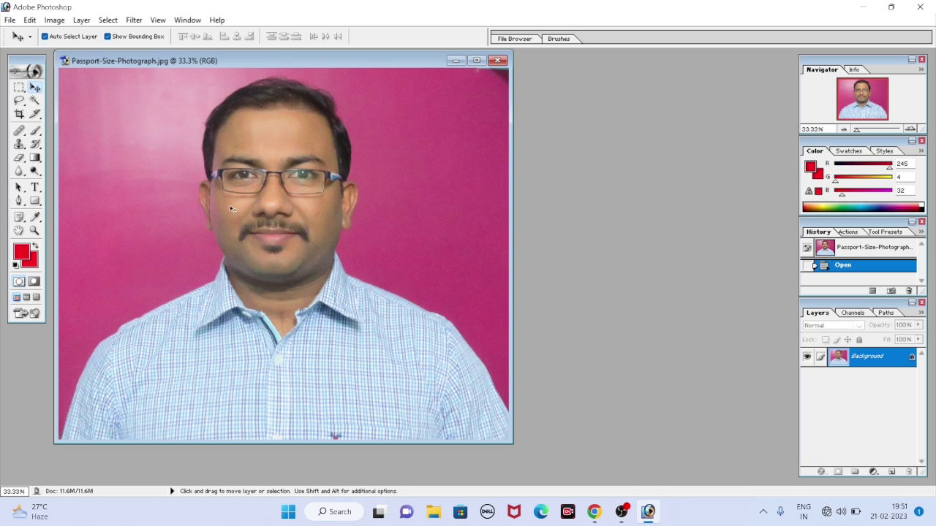
Step: Magic-wand select the pink backdrop on both sides, Shift-adding the upper-left area and leftover speckles
left_click(35, 100)
left_click(134, 183)
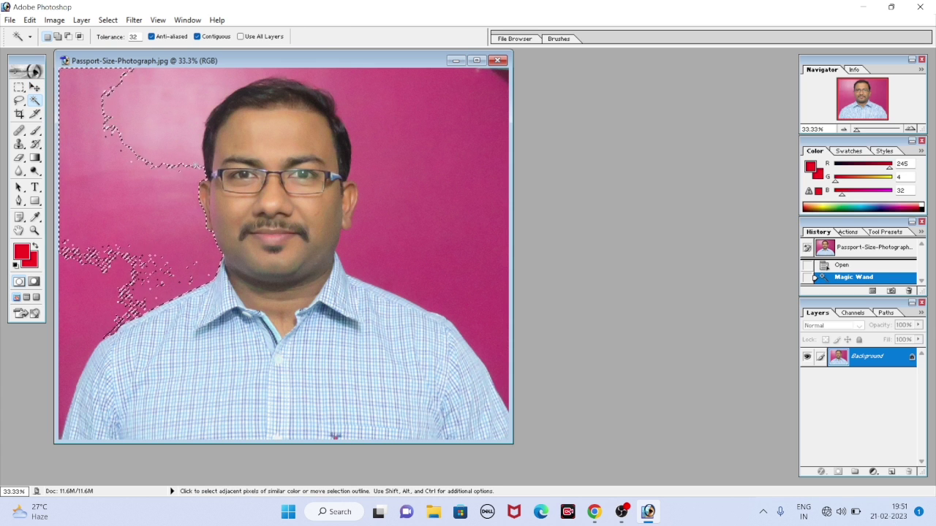
left_click(442, 189, "shift")
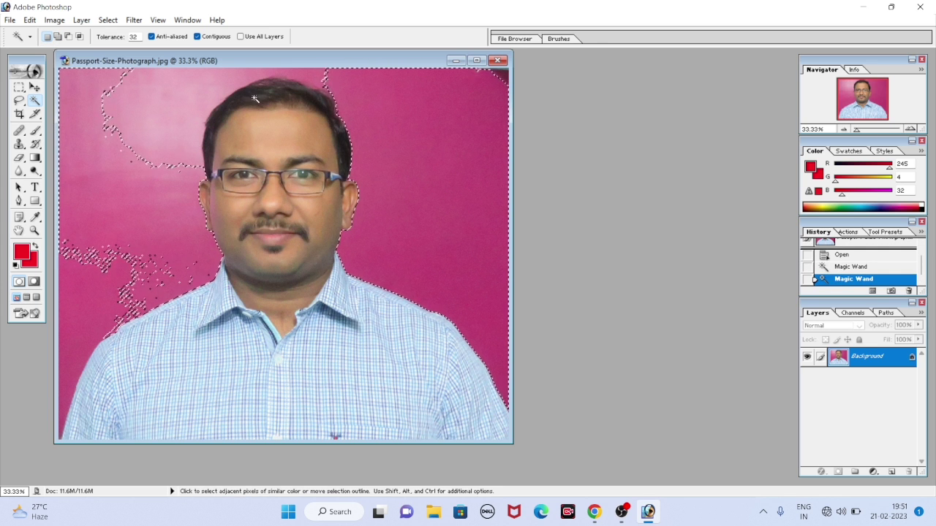
key("shift")
left_click(211, 87, "shift")
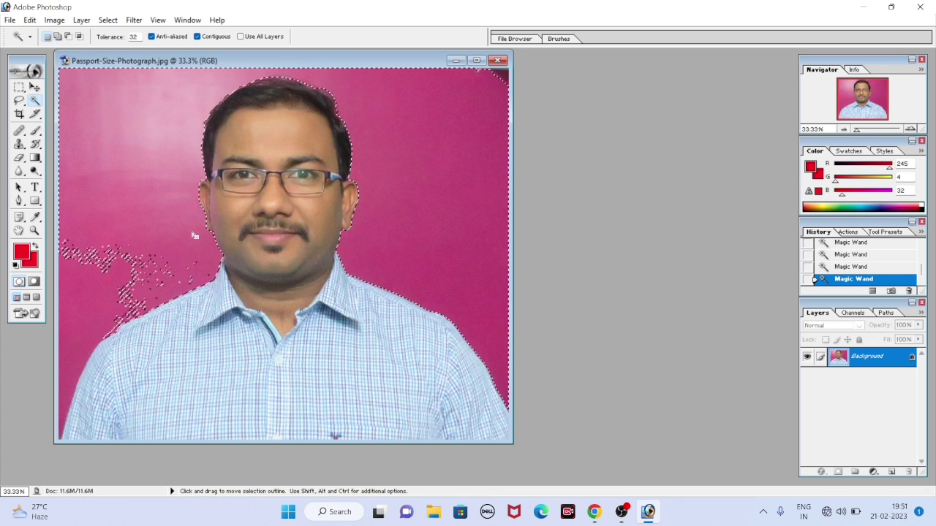
left_click(65, 395, "shift")
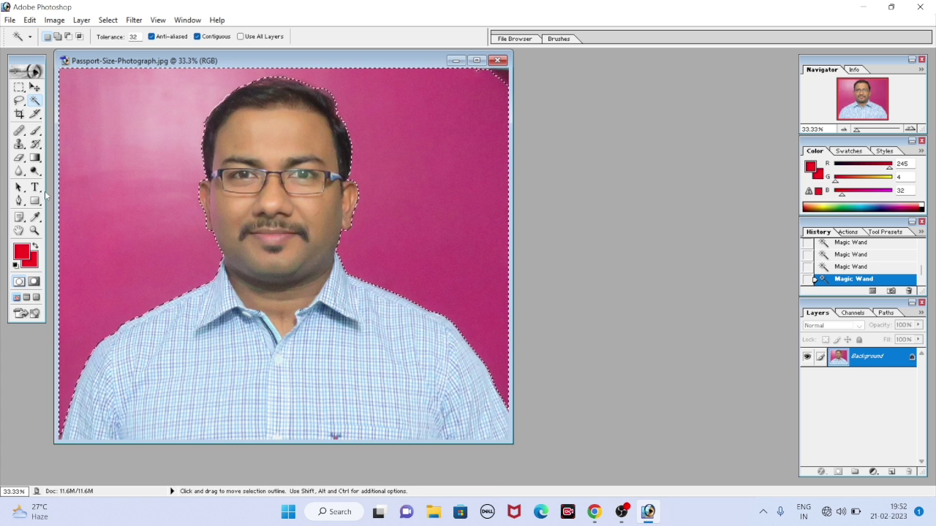
left_click(34, 217)
Step: Set the background colour to bright red (FB0724) in the Color Picker
left_click(33, 260)
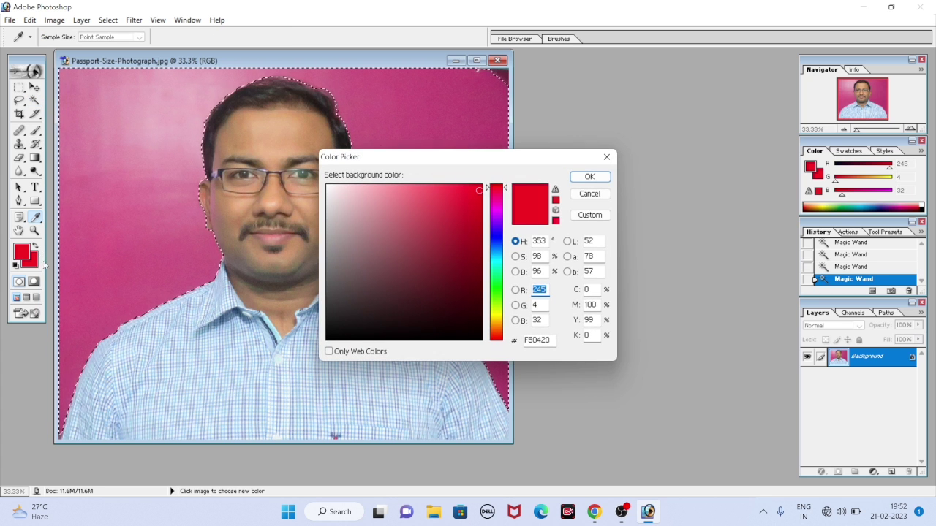
left_click(472, 213)
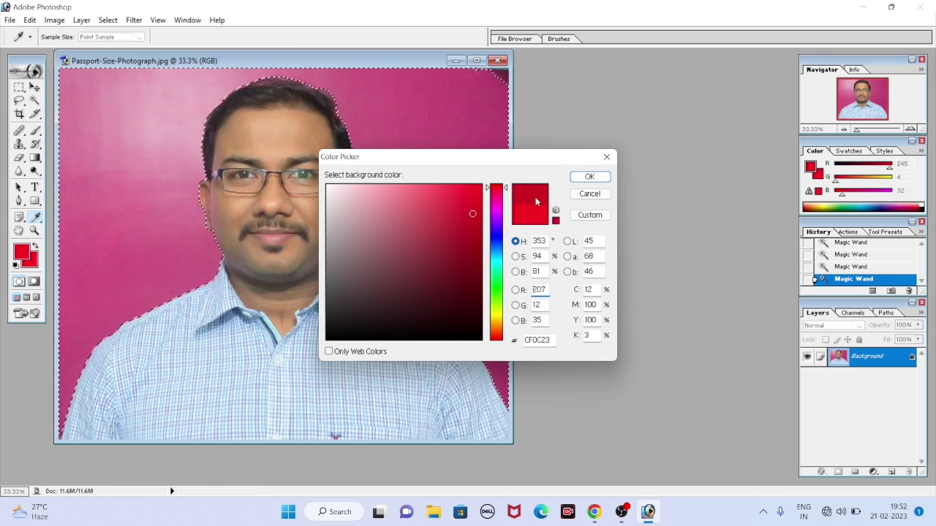
left_click(483, 187)
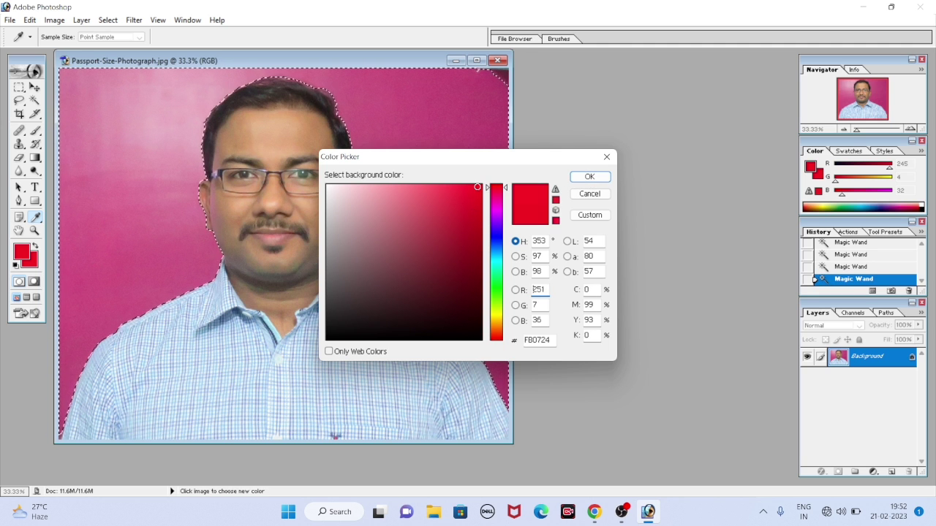
left_click(589, 176)
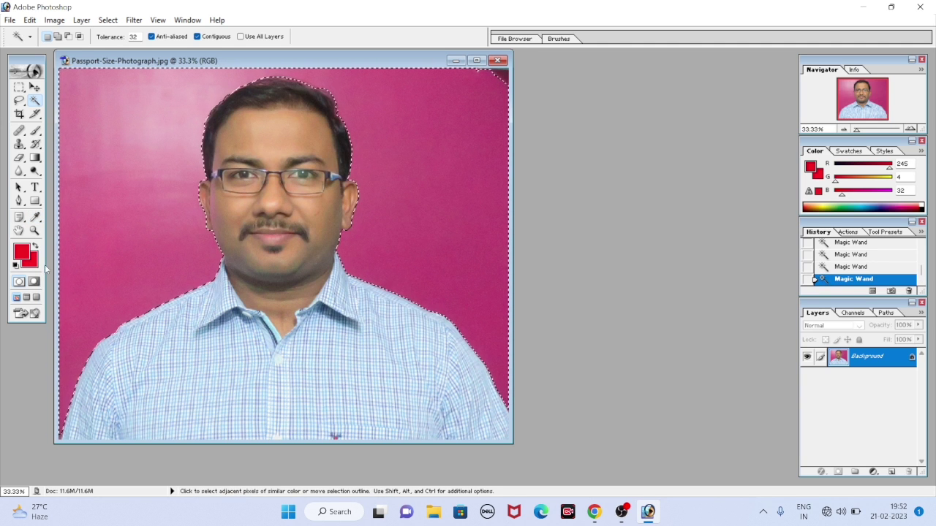
Step: Fill the selected backdrop with the red background colour and clear the selection
key("Delete")
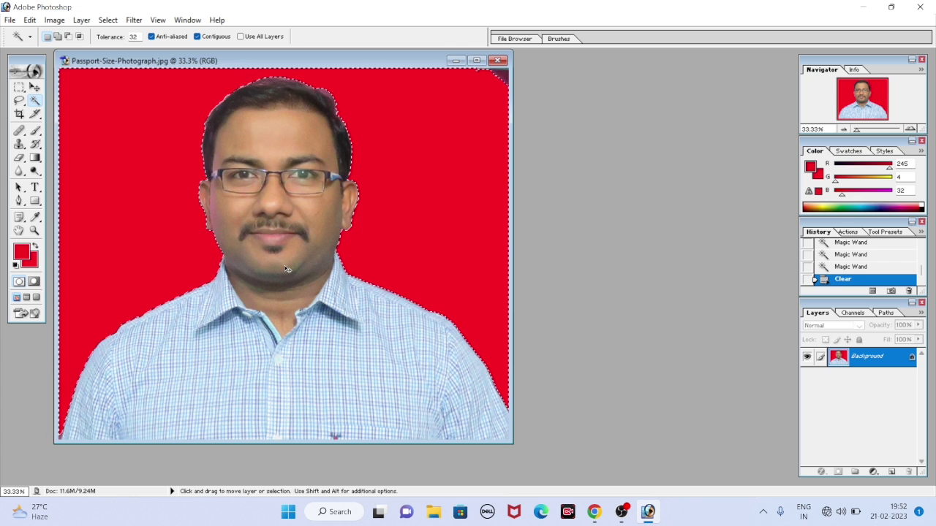
key("ctrl+d")
key("v")
key("ctrl+a")
key("ctrl+a")
key("ctrl+d")
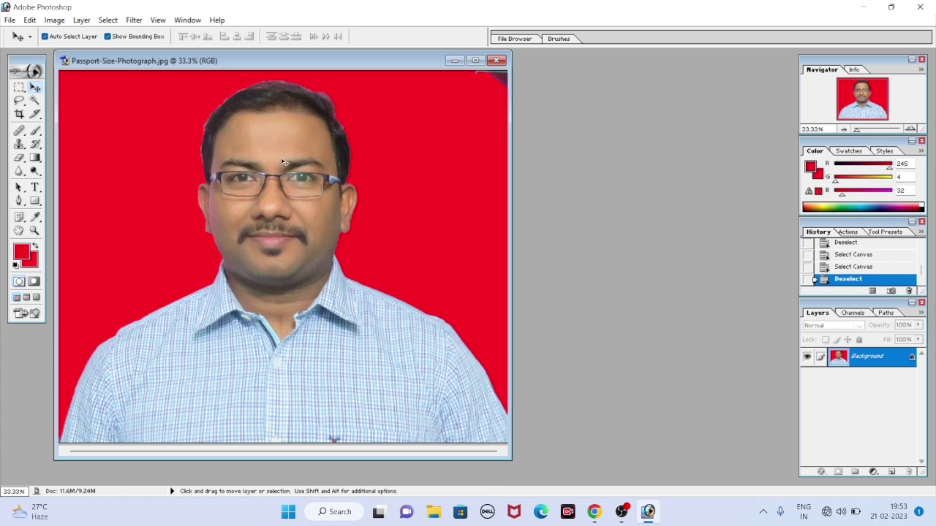
Step: Crop the photo to a narrower, taller frame around the man's head and shoulders
left_click(19, 115)
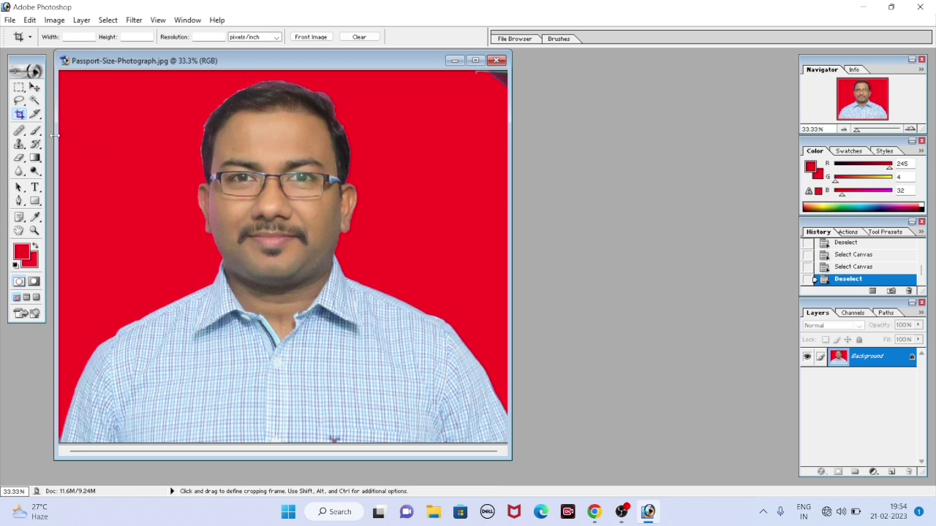
mouse_move(145, 94)
left_mouse_down()
mouse_move(184, 125)
mouse_move(415, 413)
mouse_move(474, 472)
mouse_move(458, 462)
left_mouse_up()
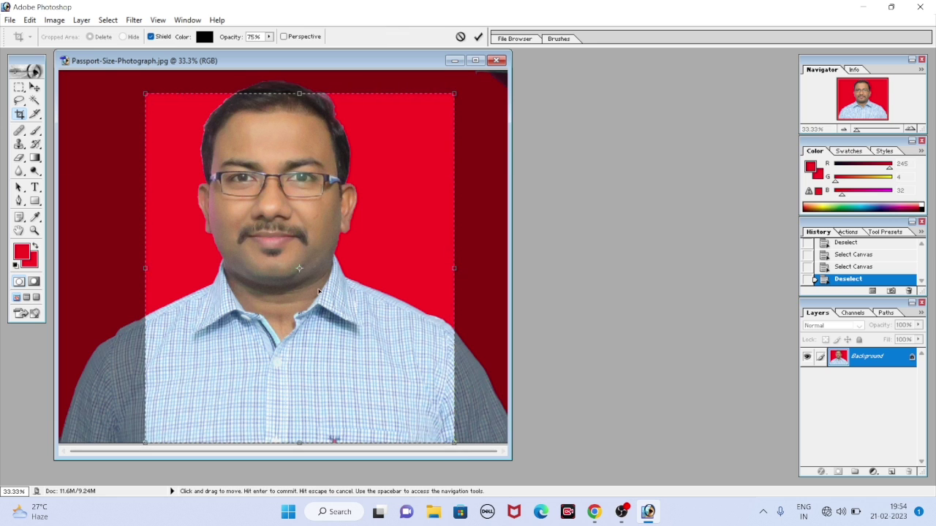
left_click_drag(273, 316, 253, 293)
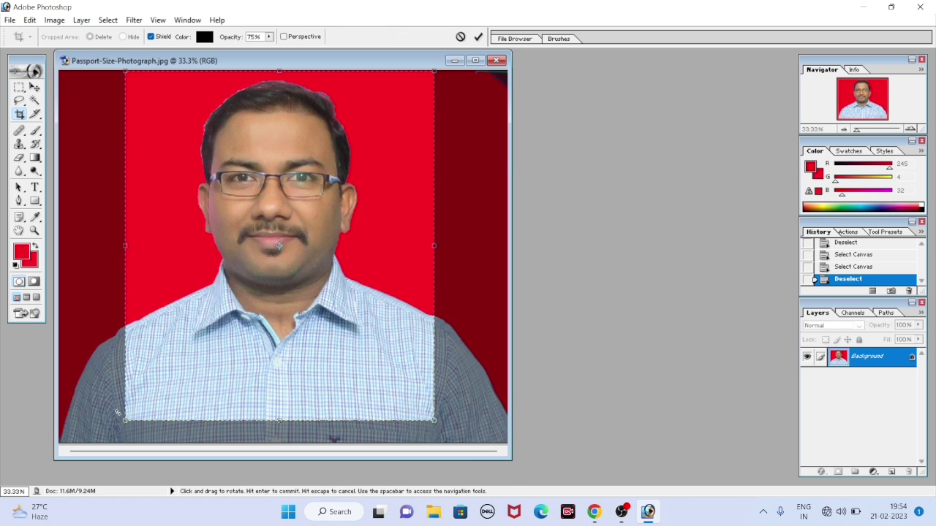
left_click_drag(125, 420, 106, 432)
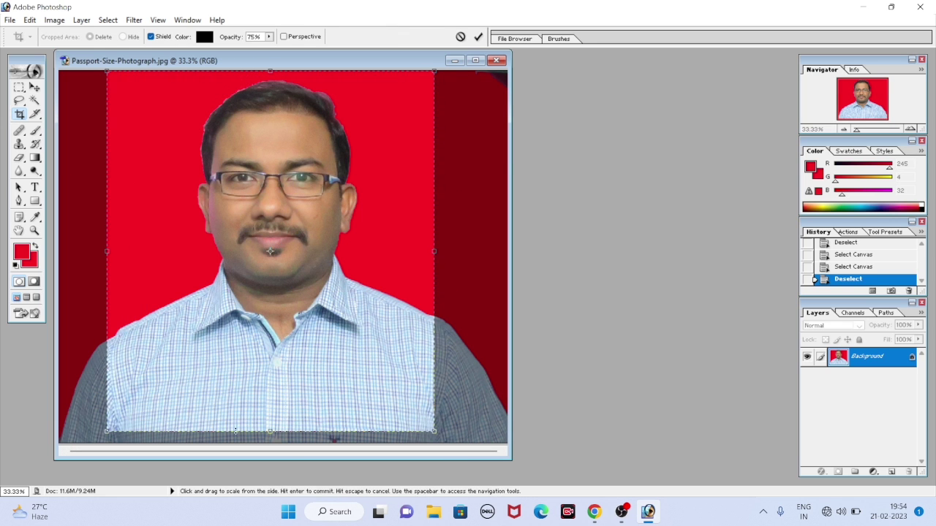
left_click(475, 60)
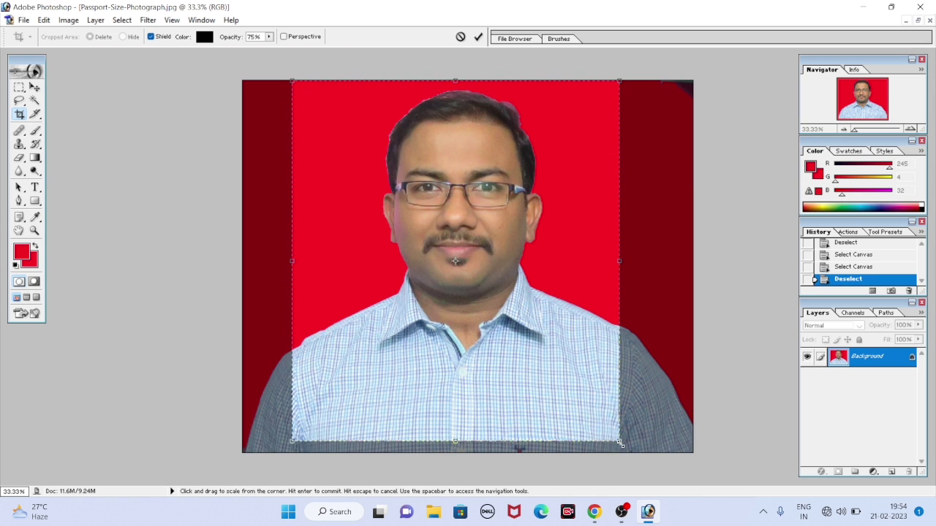
left_click_drag(620, 442, 641, 454)
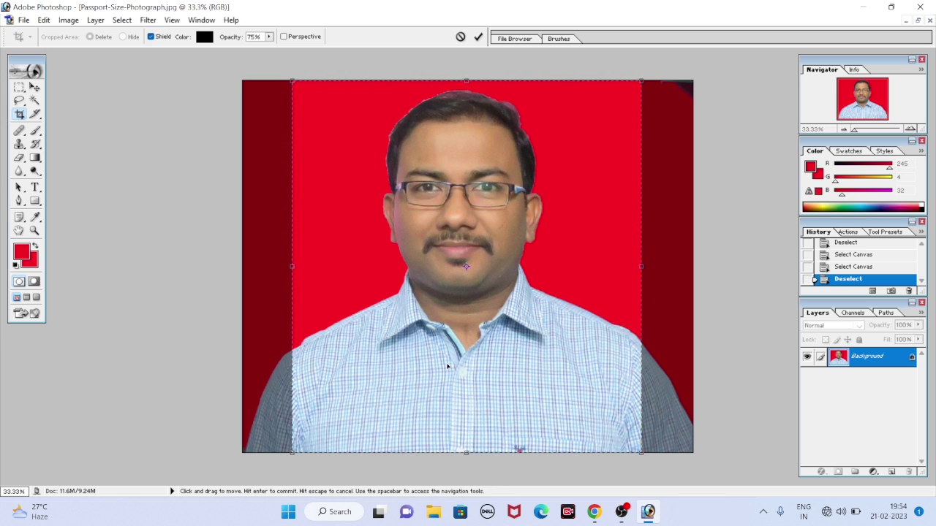
key("Left")
key("Left")
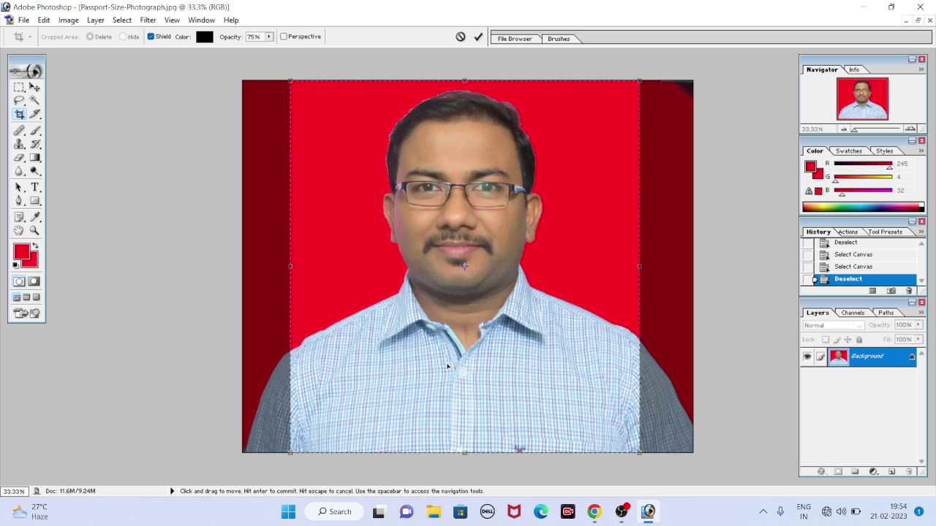
key("Right")
key("Down")
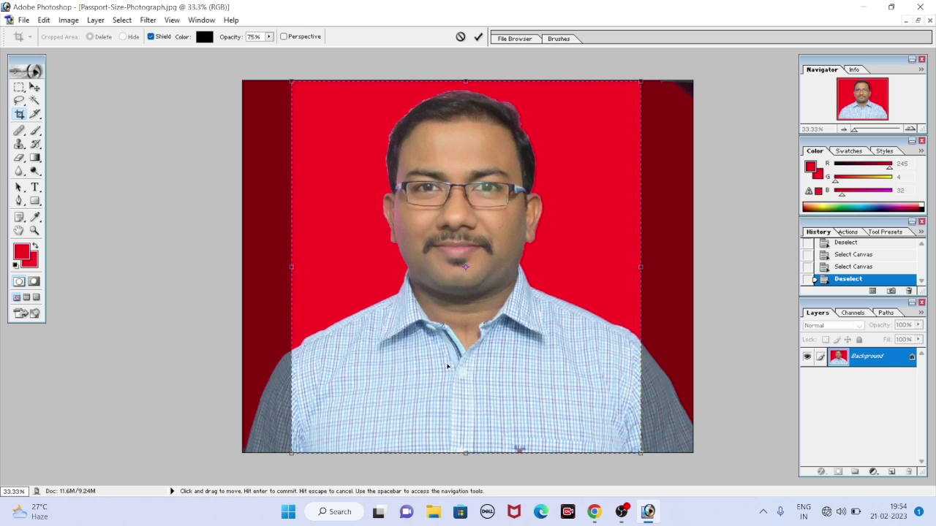
key("Return")
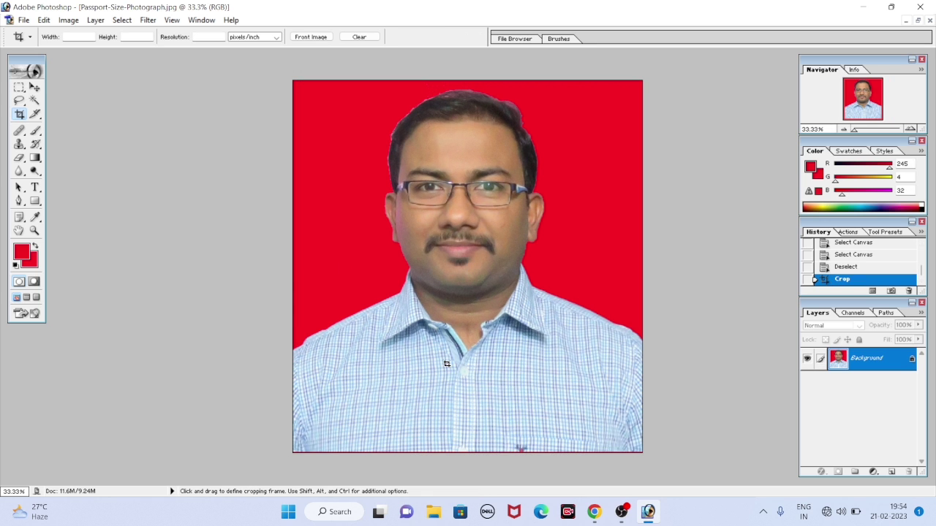
Step: Apply Curves with a midpoint moved to 131 input, 120 output, slightly darkening midtones
left_click(35, 87)
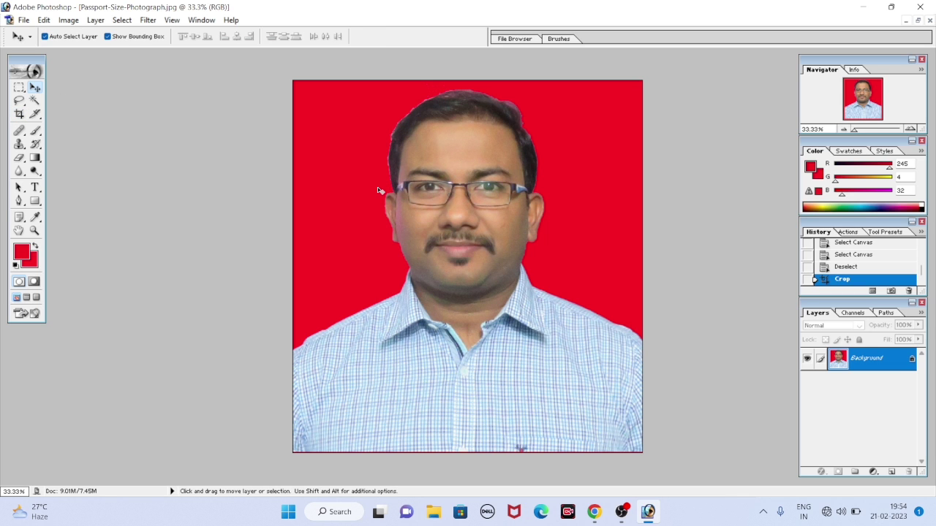
key("ctrl+m")
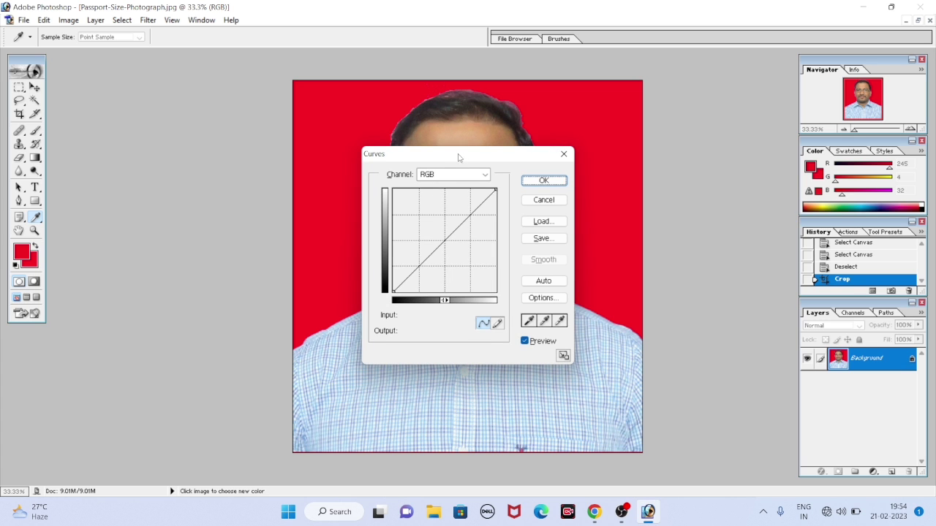
left_click_drag(459, 157, 252, 167)
left_click(237, 251)
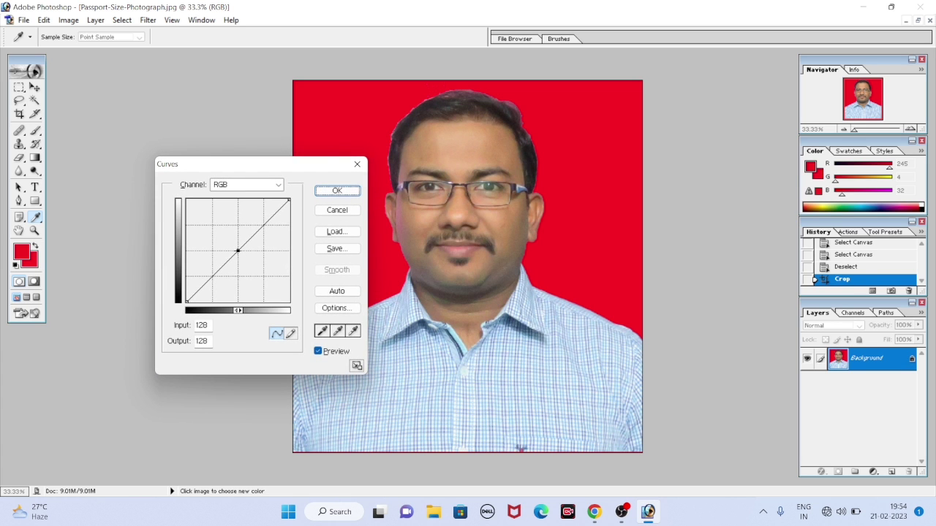
left_click_drag(237, 251, 239, 254)
left_click(336, 192)
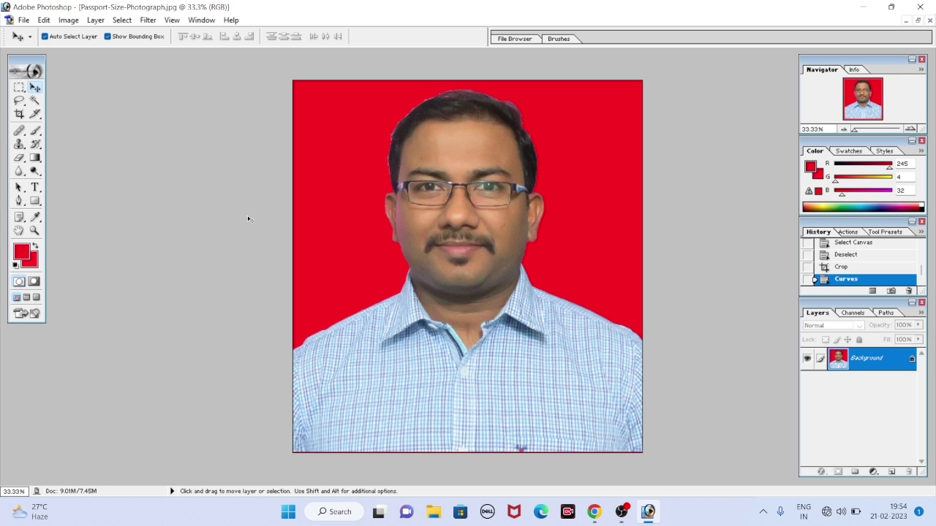
Step: Apply Levels with the white output level lowered to 251
key("ctrl+l")
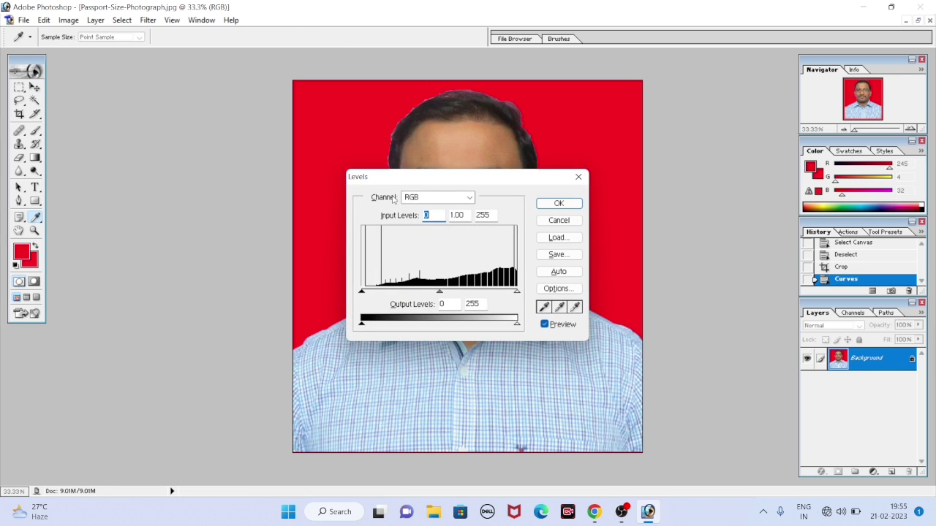
left_click_drag(428, 185, 220, 161)
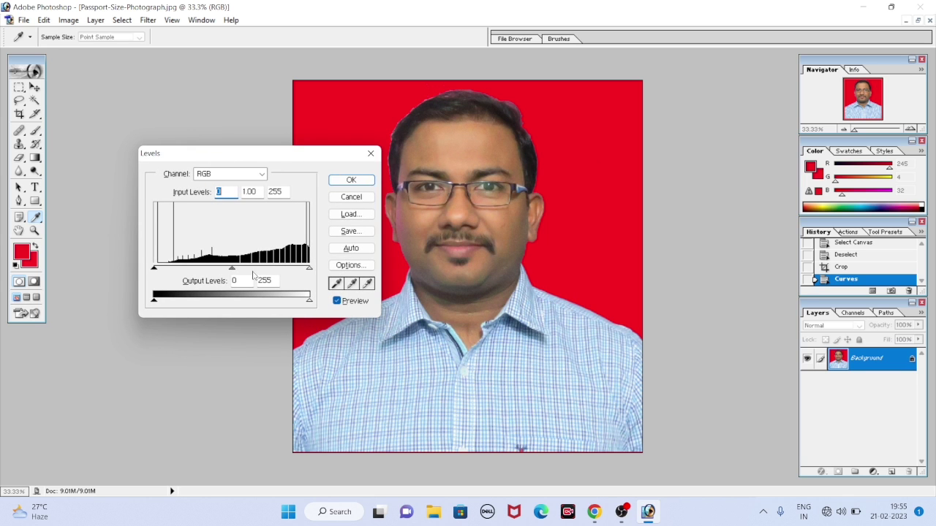
left_click_drag(309, 301, 306, 301)
left_click_drag(154, 302, 155, 302)
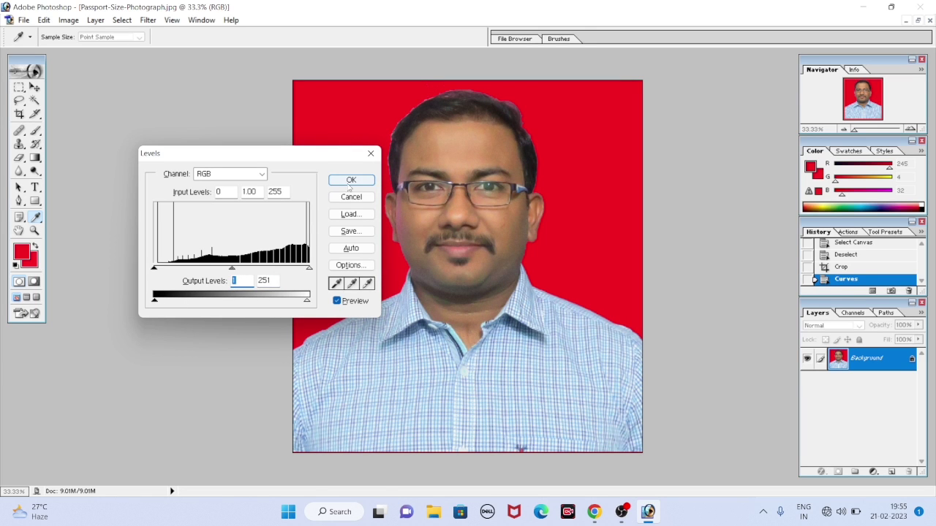
left_click(351, 180)
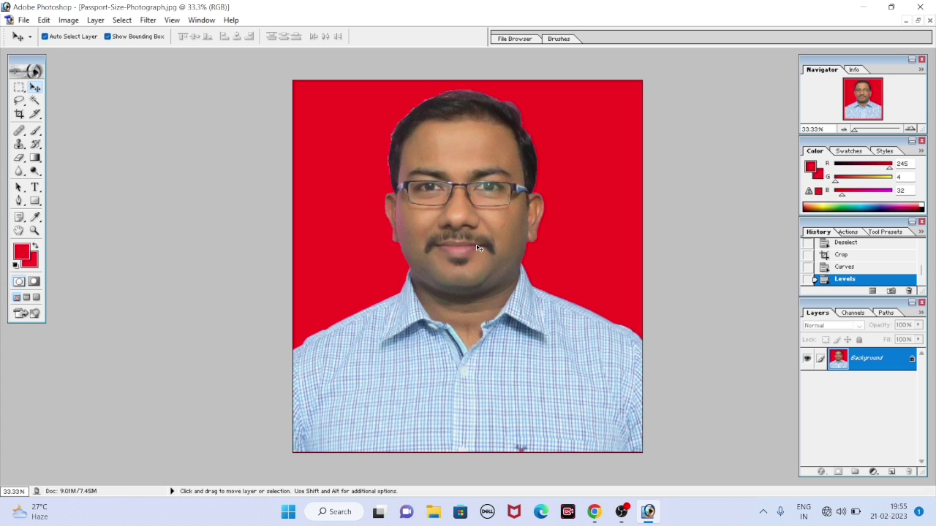
Step: Create a white A4 document Untitled-1 (210 × 297 mm, 300 ppi) beside the portrait
key("ctrl+n")
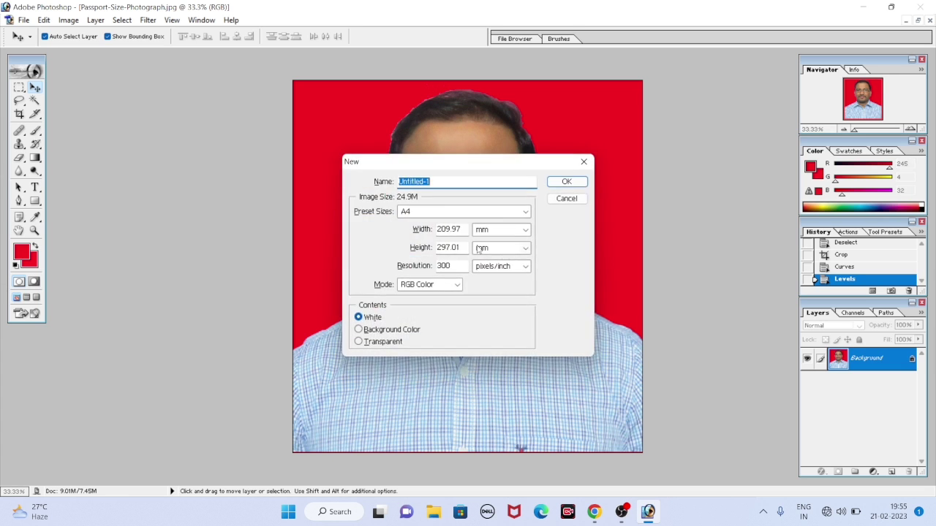
left_click(585, 163)
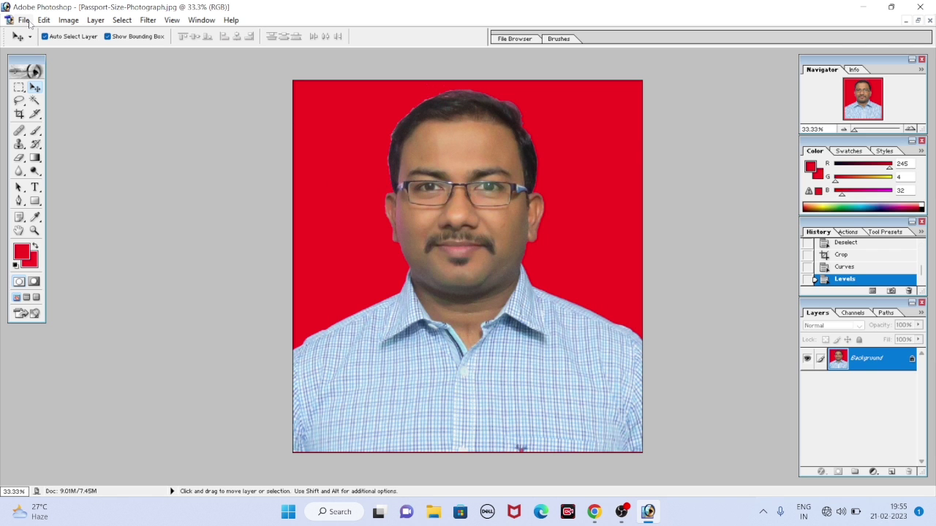
left_click(24, 19)
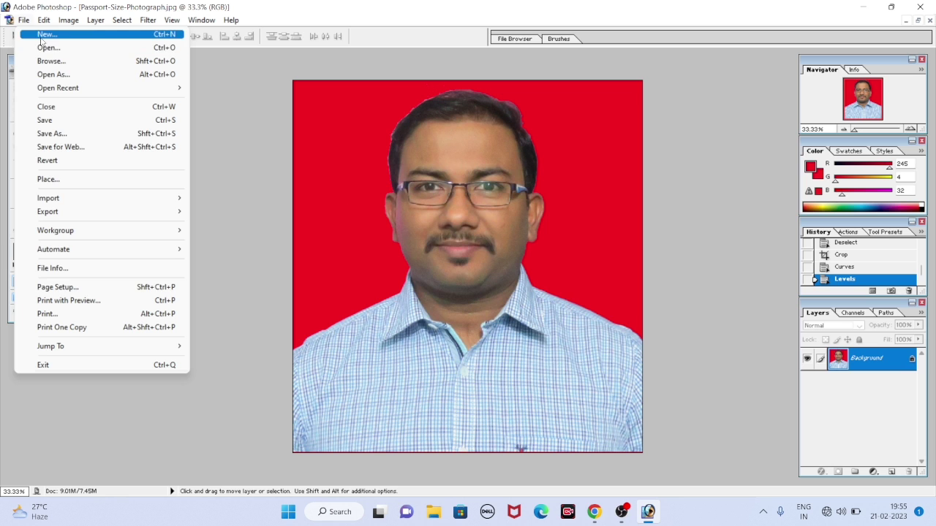
left_click(46, 34)
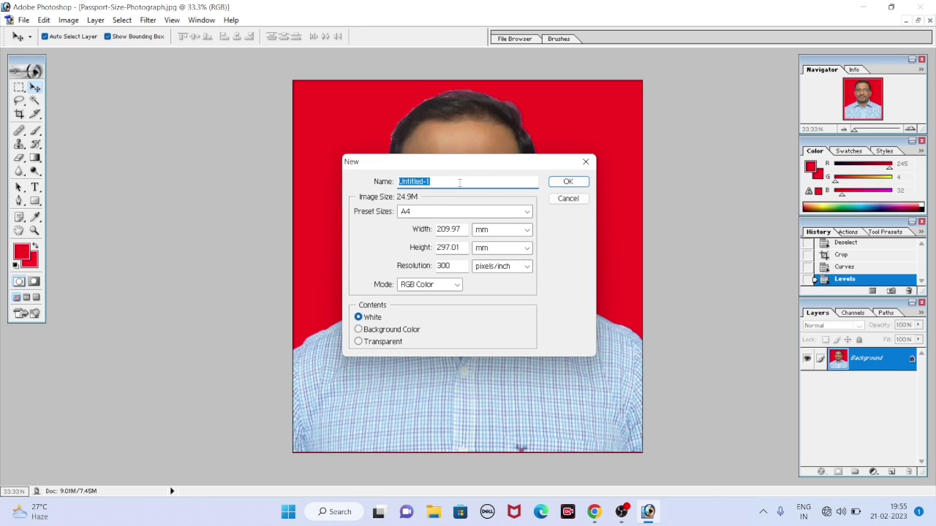
left_click(421, 212)
left_click(439, 458)
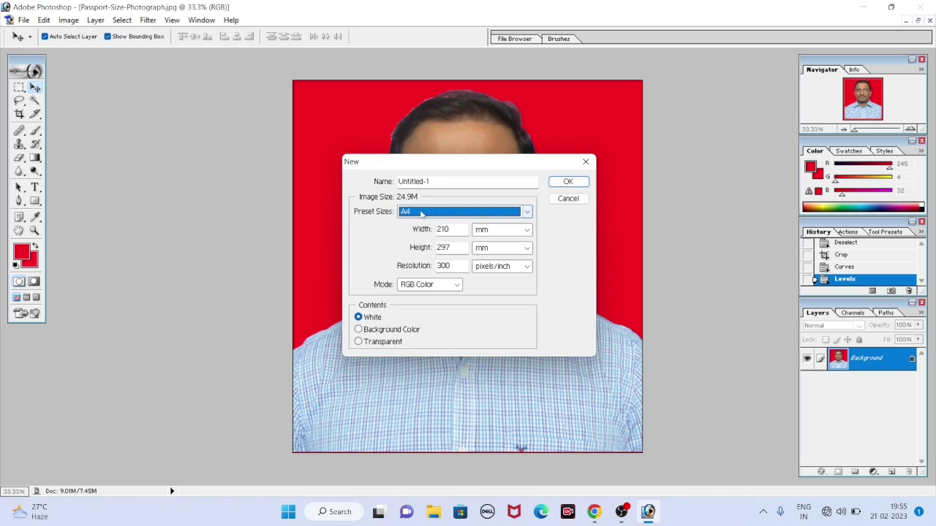
left_click(568, 182)
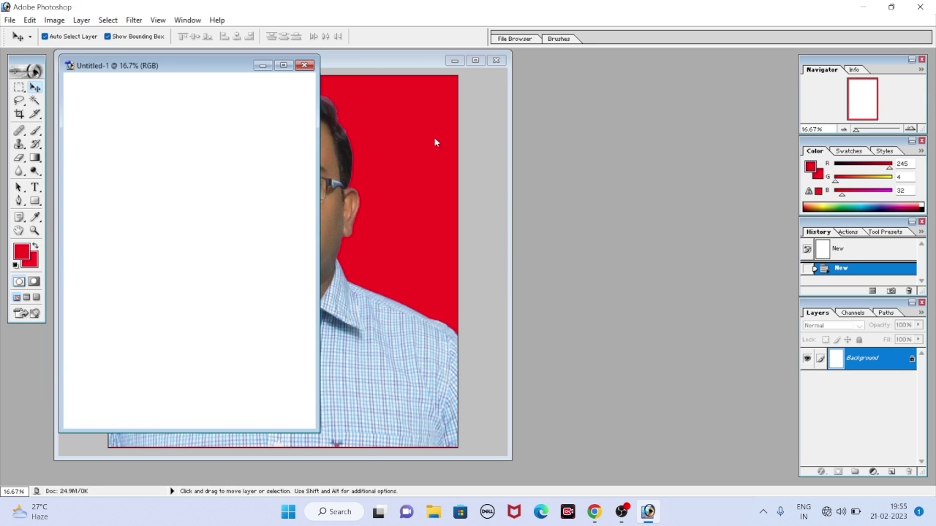
left_click_drag(383, 62, 600, 89)
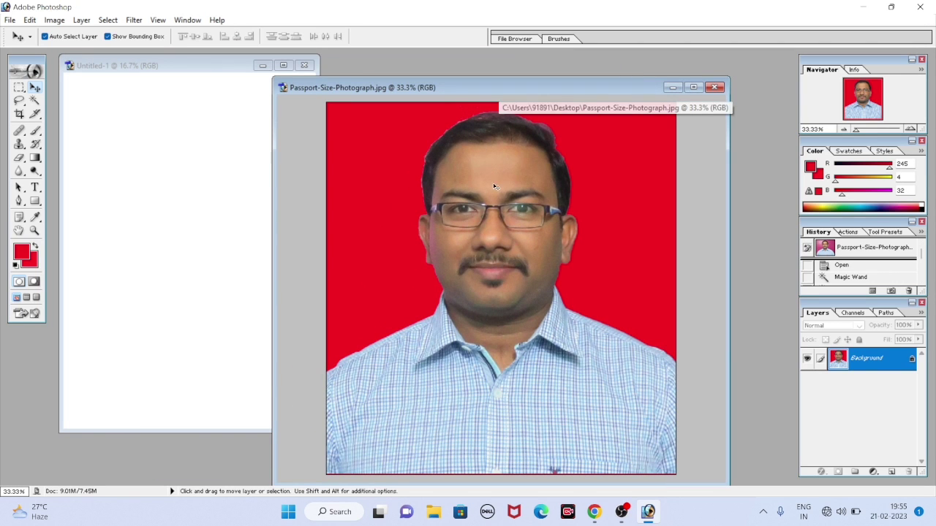
Step: Resize the portrait to 380 × 405 pixels with proportions constrained
right_click(483, 89)
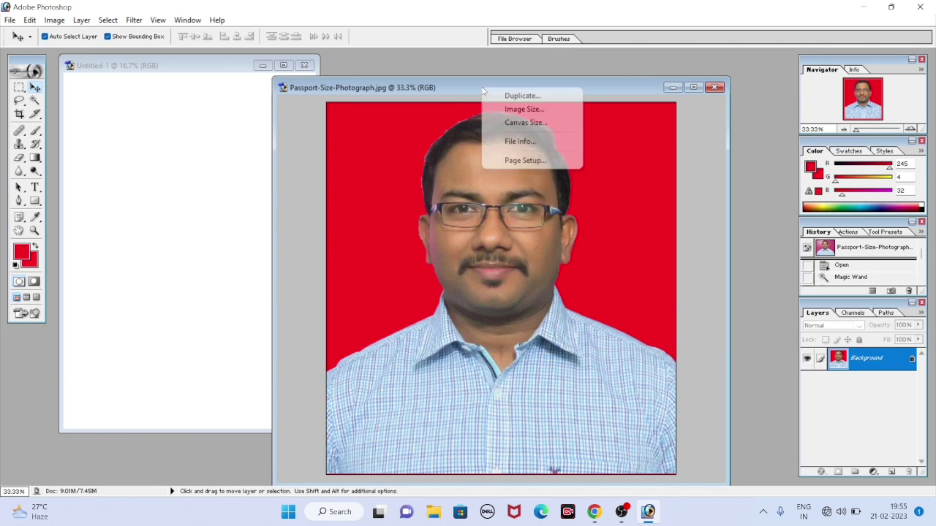
left_click(509, 106)
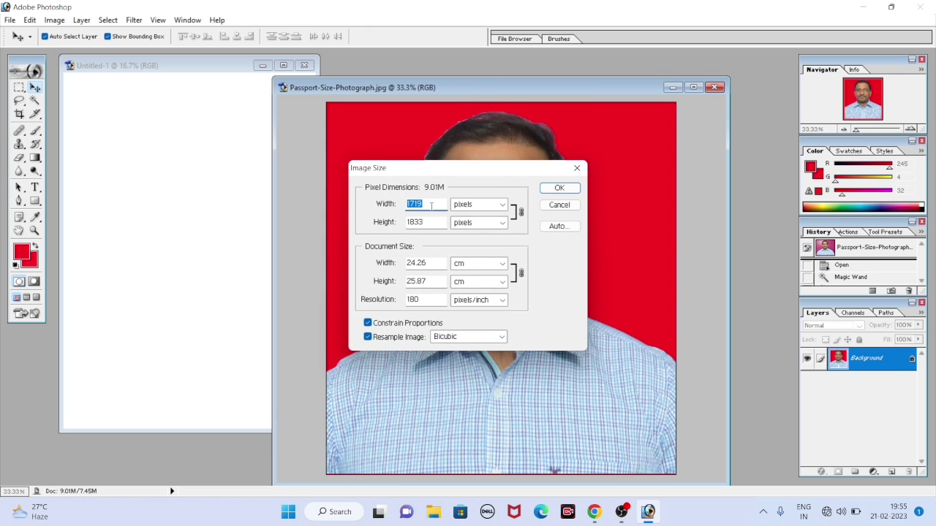
type("453")
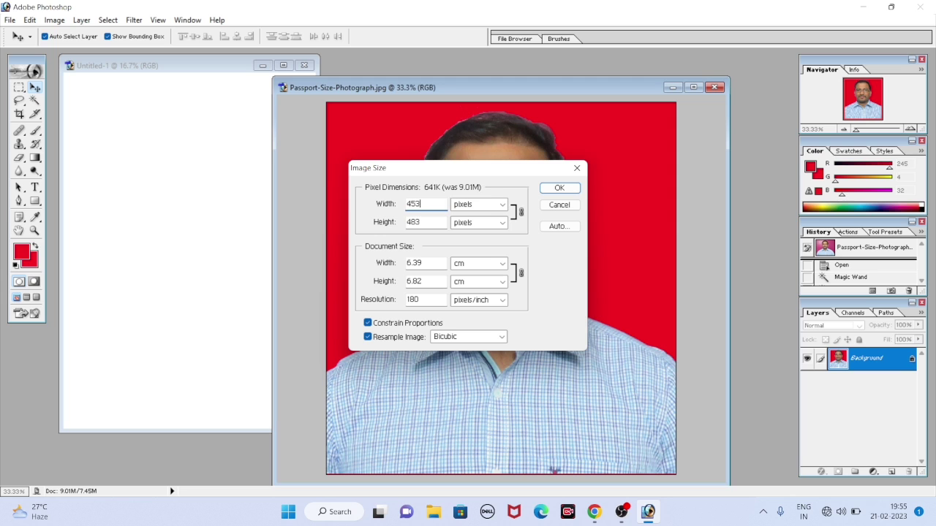
type("80")
key("BackSpace")
key("BackSpace")
key("BackSpace")
key("BackSpace")
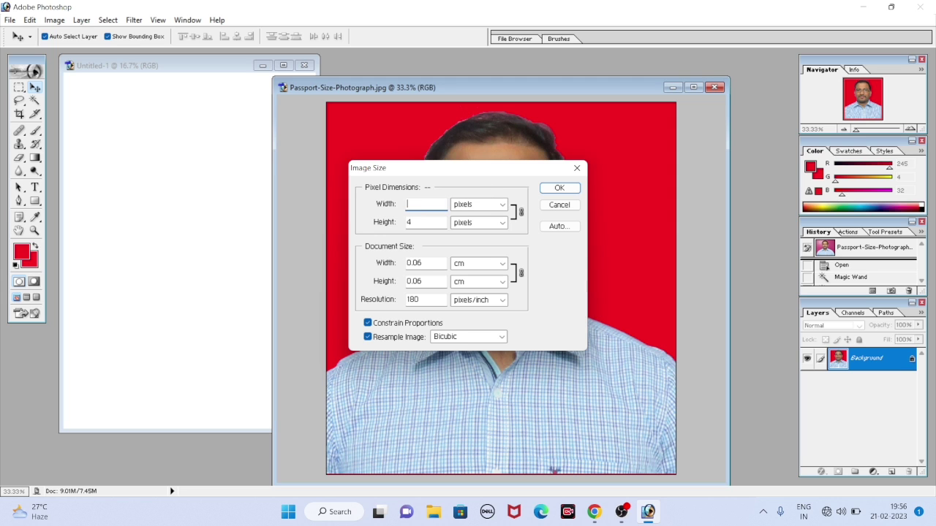
type("380")
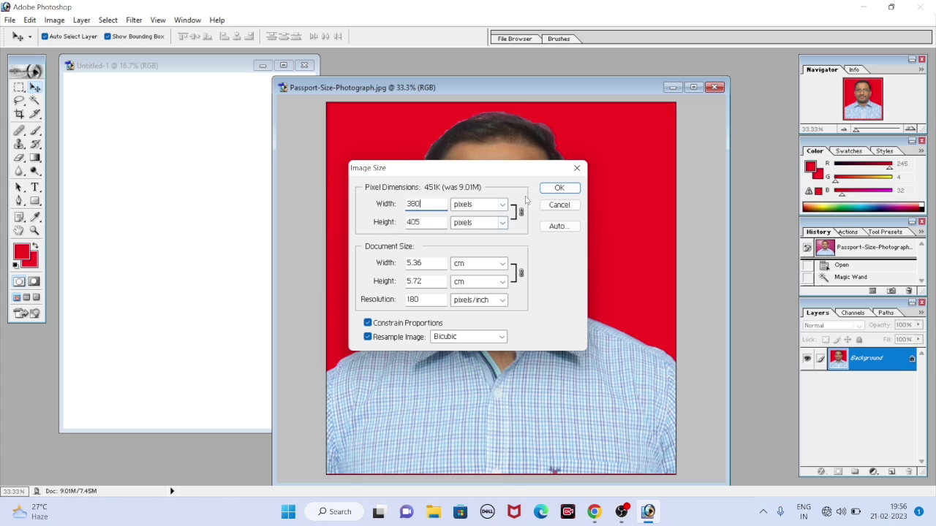
left_click(559, 188)
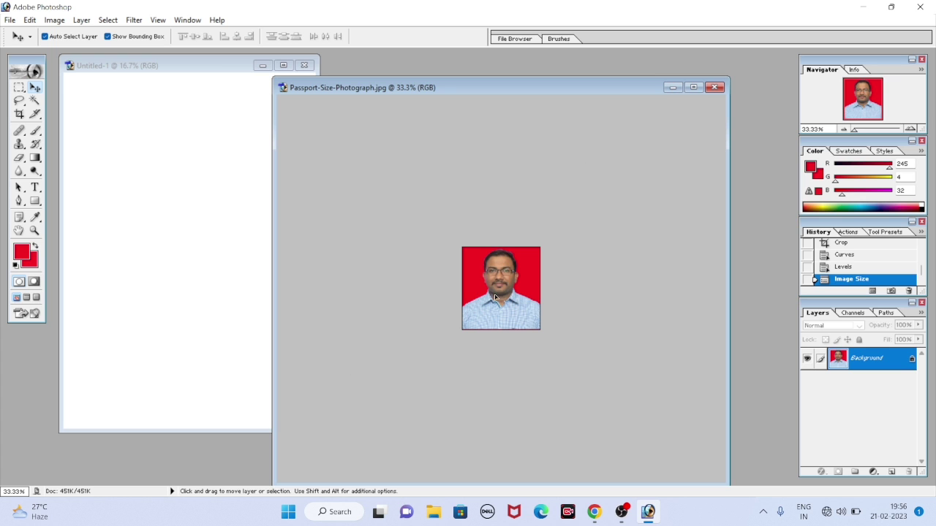
Step: Copy the portrait into the A4 page, stroke it 3 px black, and move it top-left
mouse_move(298, 234)
left_mouse_down()
mouse_move(174, 188)
mouse_move(133, 159)
left_mouse_up()
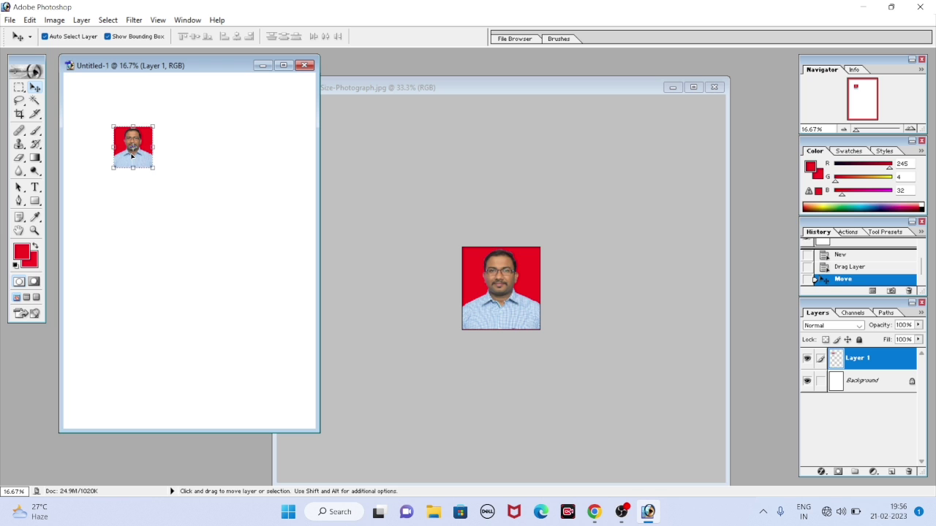
left_click(29, 19)
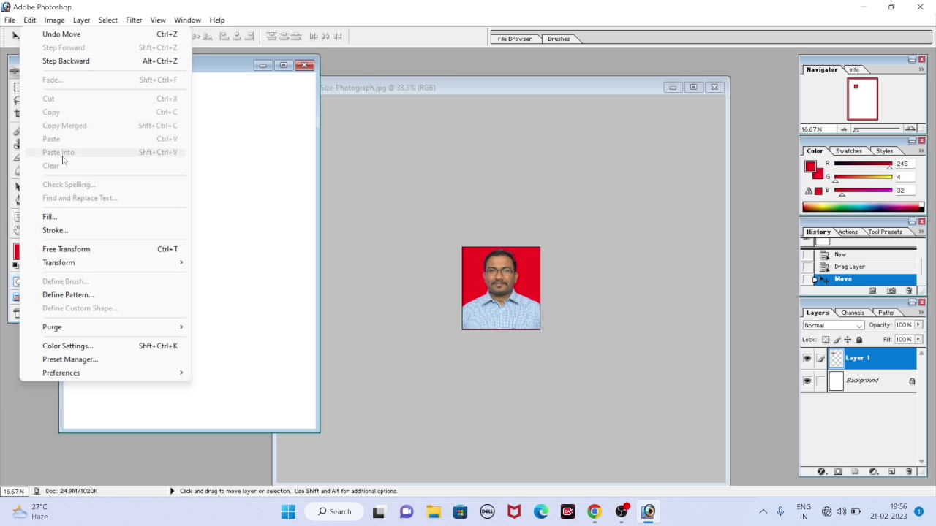
left_click(54, 231)
type("3")
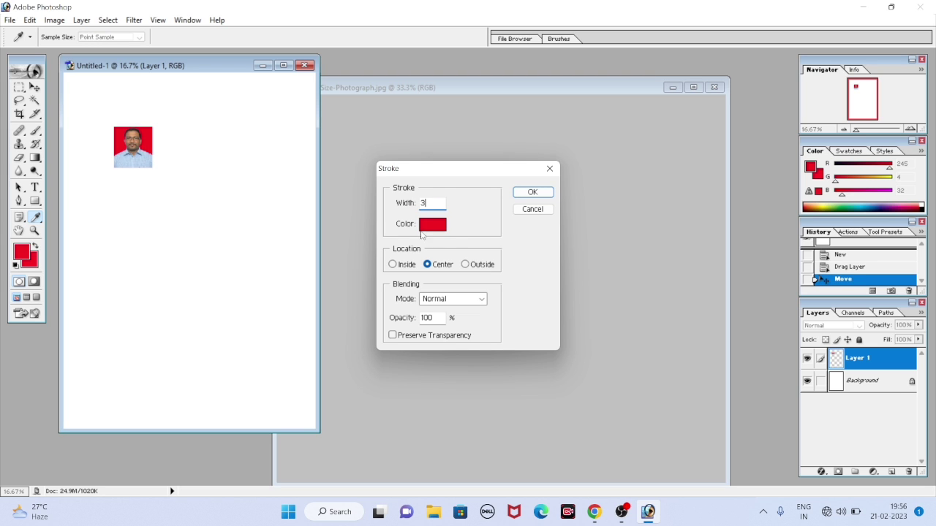
left_click(435, 233)
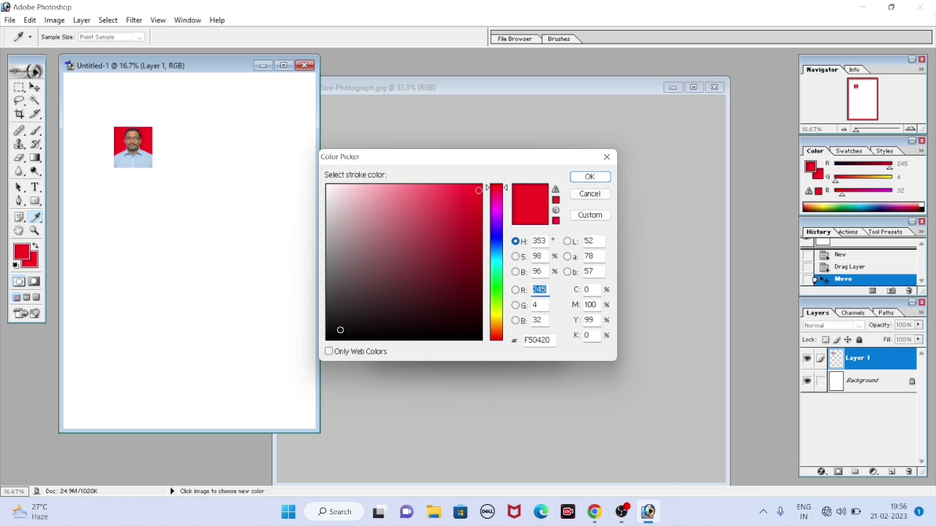
left_click(337, 333)
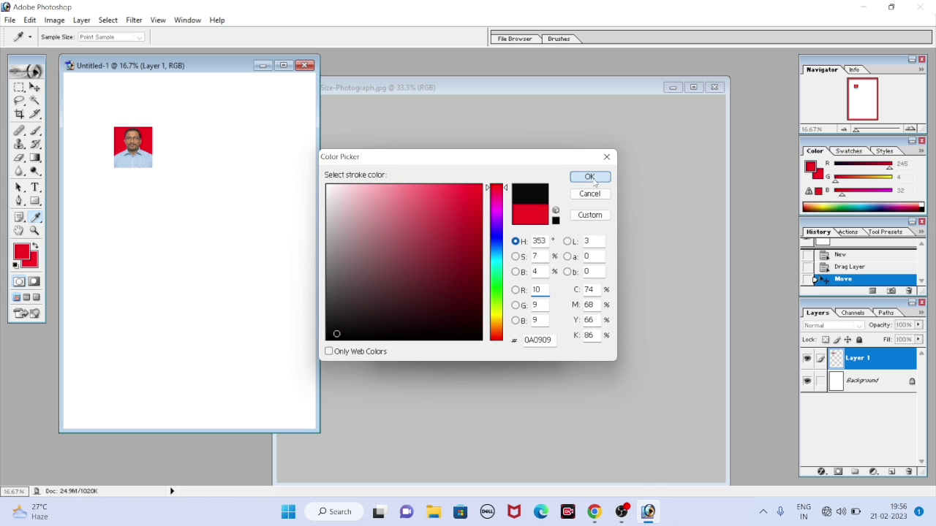
left_click(594, 182)
left_click(534, 191)
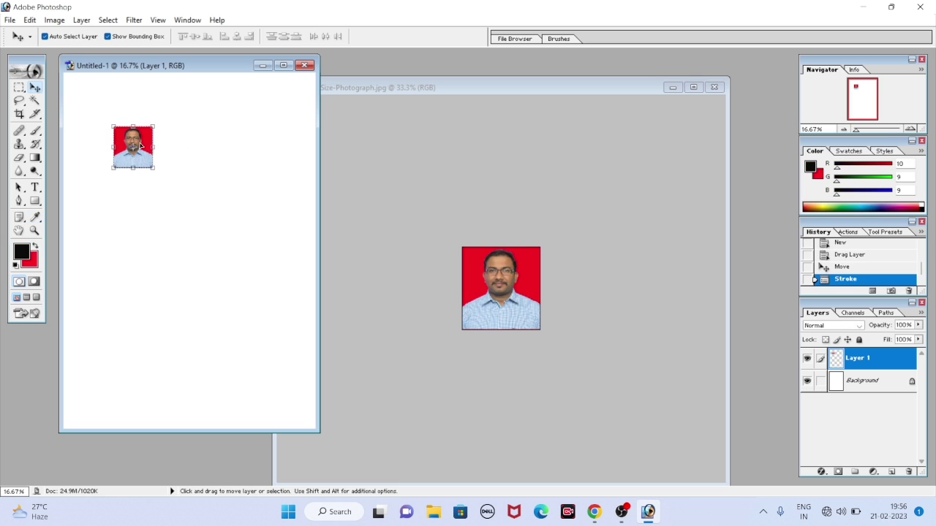
left_click_drag(140, 146, 86, 101)
Step: Nudge the first photo up and right, snug into the page's top-left corner
left_click(284, 65)
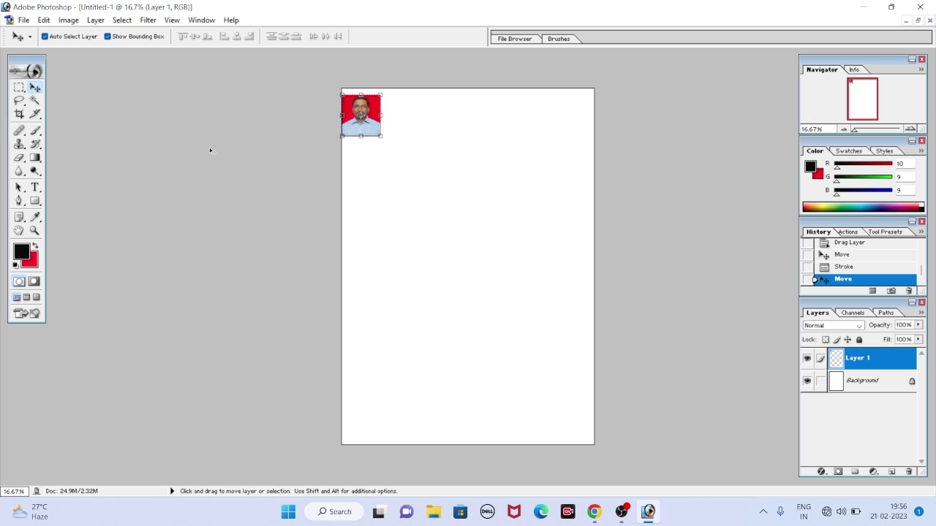
key("Up")
key("Up")
key("Up")
key("Up")
key("Up")
key("Up")
key("Up")
key("Up")
key("Up")
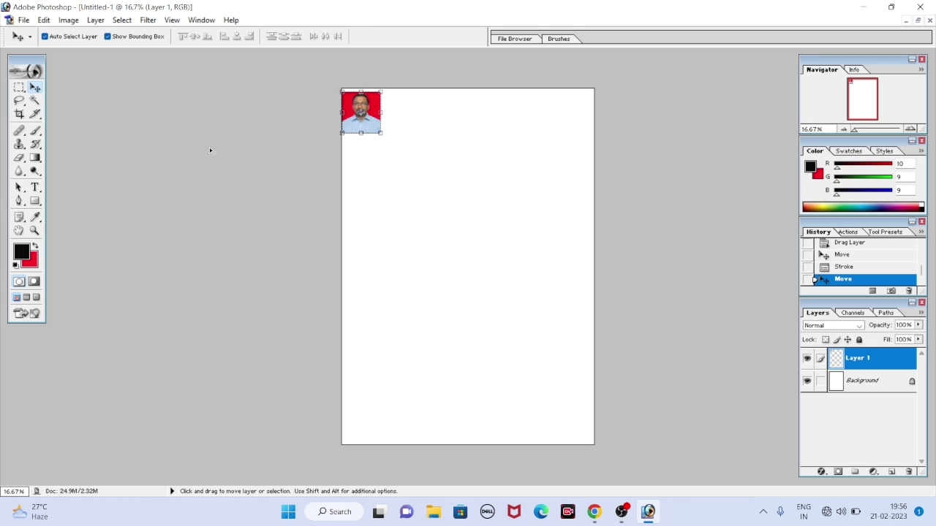
key("Right")
key("Right")
key("Right")
key("Right")
key("Right")
key("Right")
key("Up")
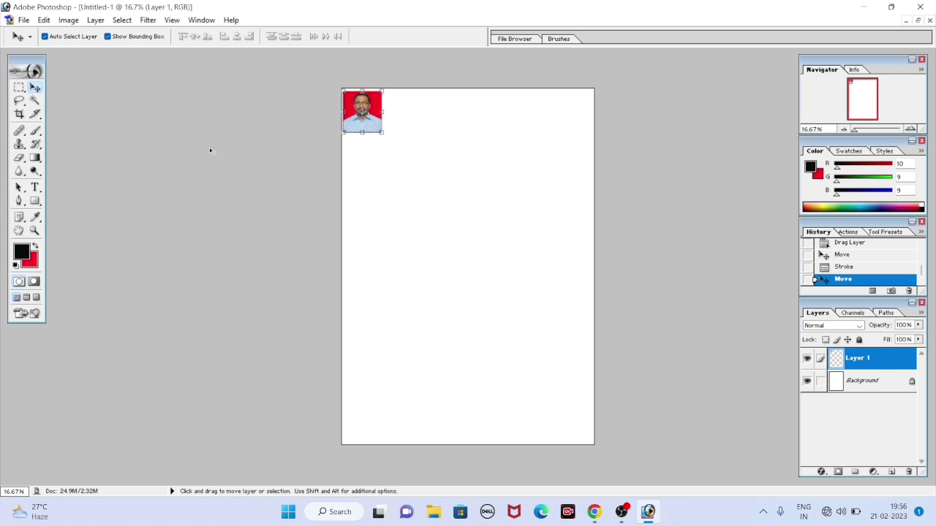
key("Up")
Step: Alt-Shift-drag duplicates of the photo to build a row across the top of the page
left_click(392, 157)
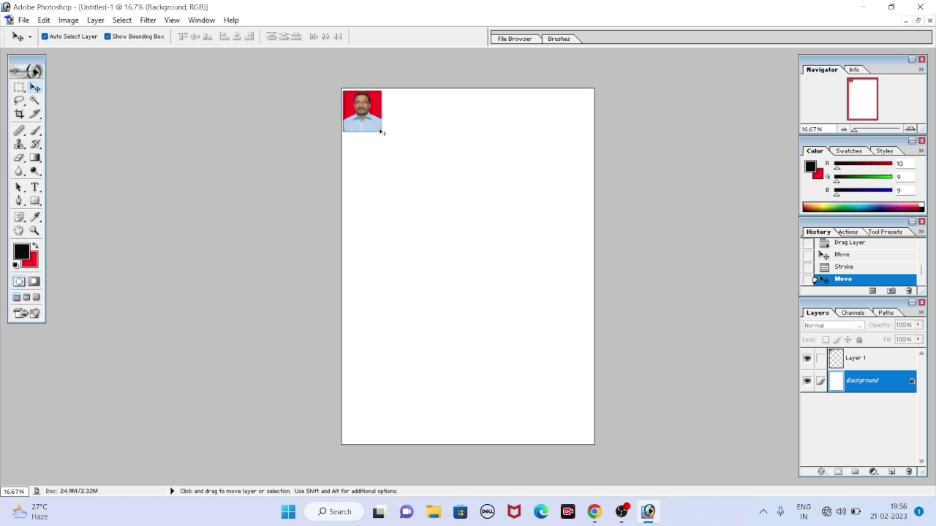
left_click(365, 125)
key("alt+shift")
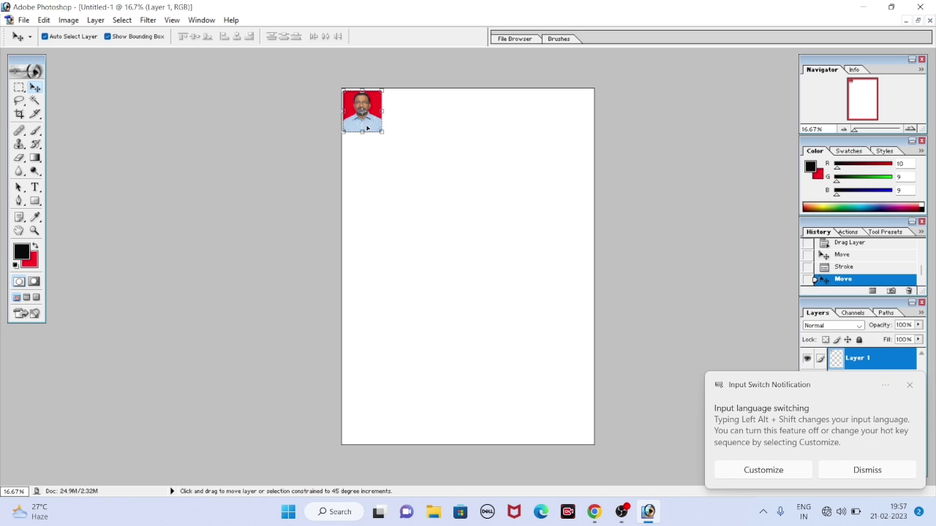
left_click_drag(367, 128, 410, 124)
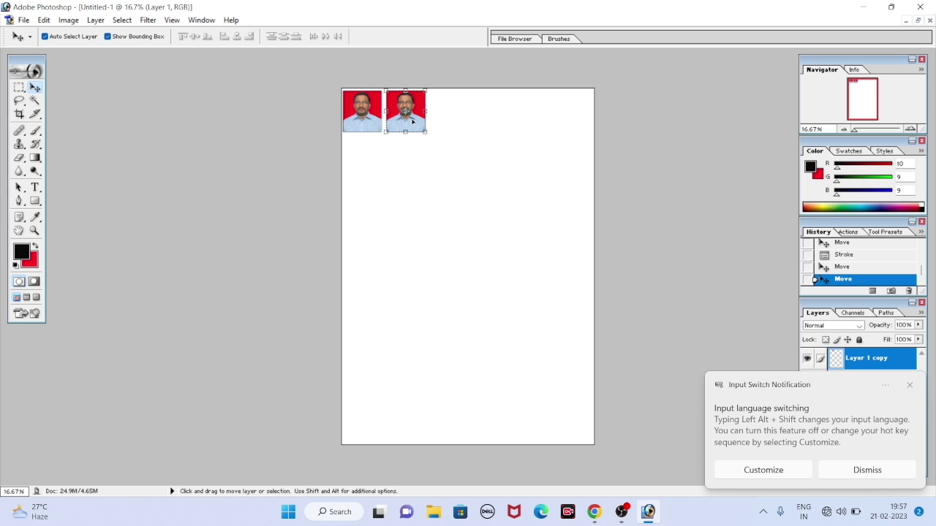
left_click_drag(411, 121, 558, 134)
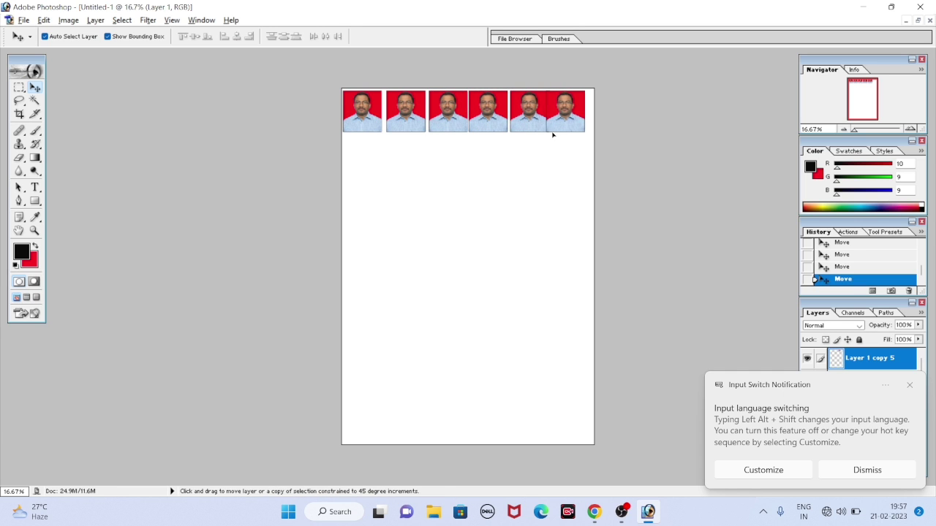
Step: Shift-nudge the first three photos to even their spacing, cancelling a stray transform
left_click(369, 119)
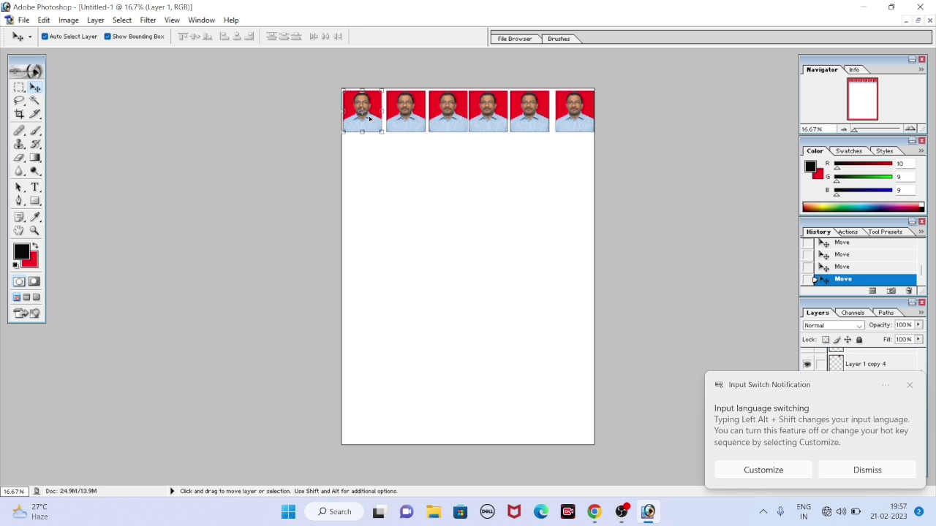
key("shift+Right")
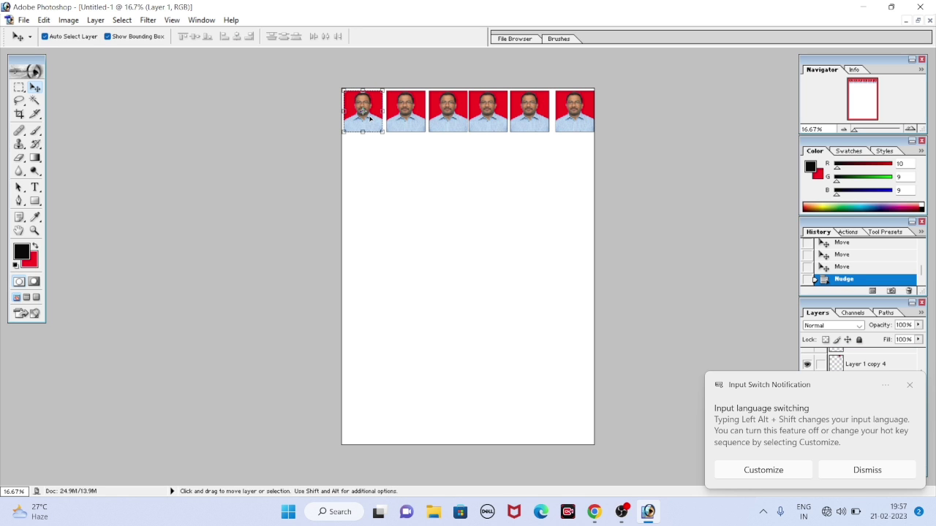
left_click(403, 123)
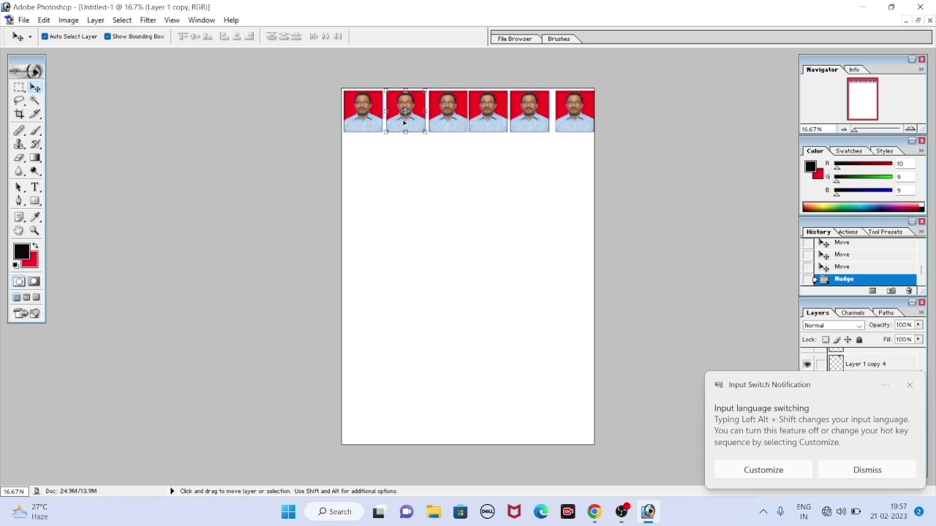
key("shift+Left")
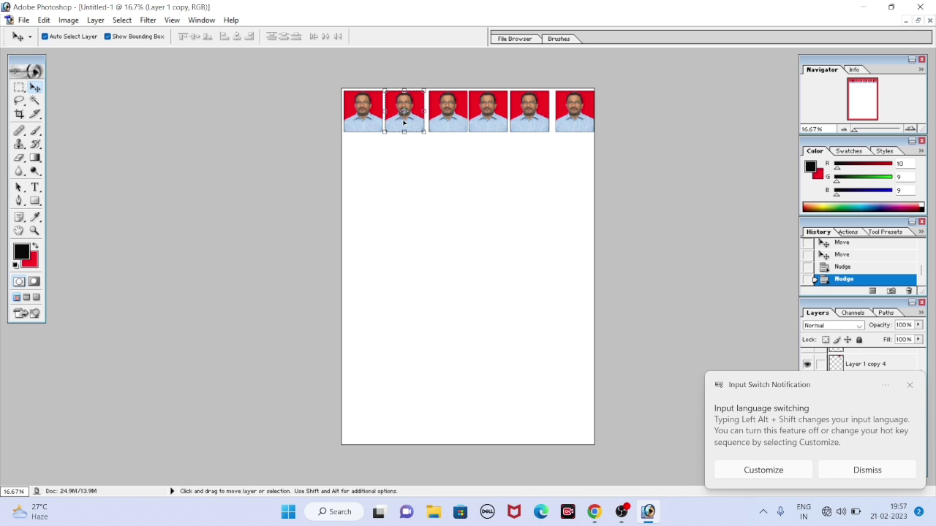
key("ctrl+t")
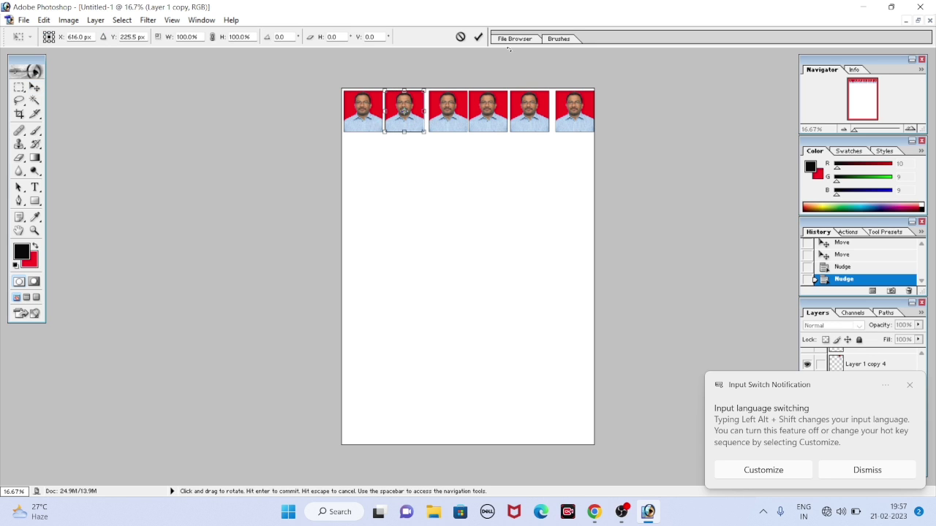
left_click(461, 37)
left_click(440, 113)
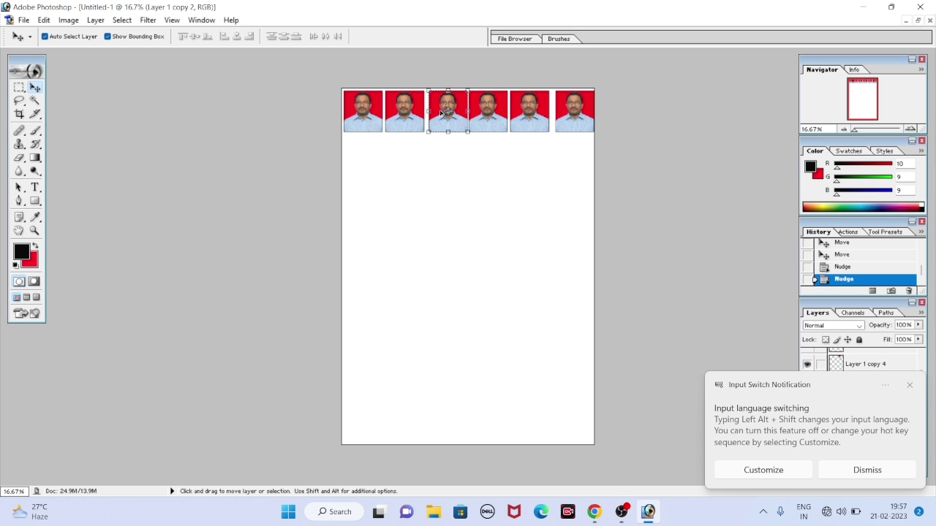
key("shift+Left")
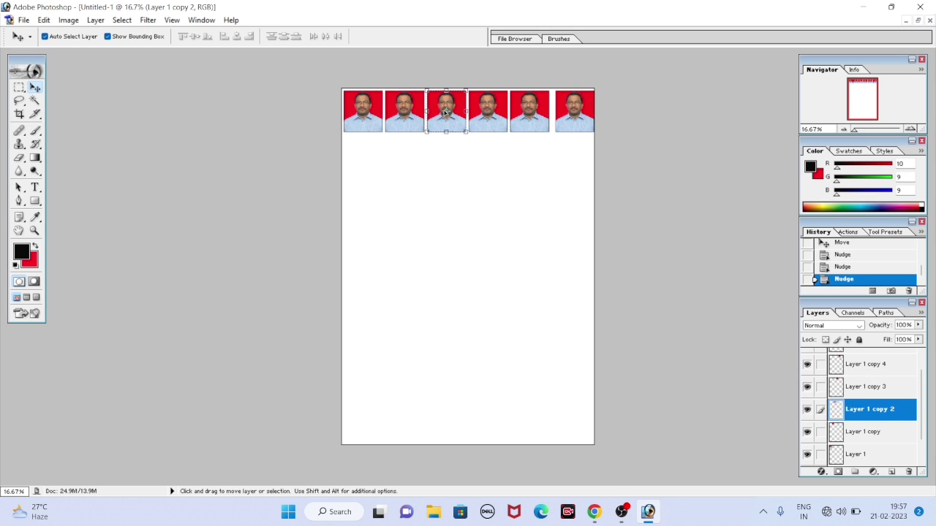
Step: Shift-nudge the fourth, fifth and sixth photos into evenly spaced positions
left_click(488, 112)
key("shift+Left")
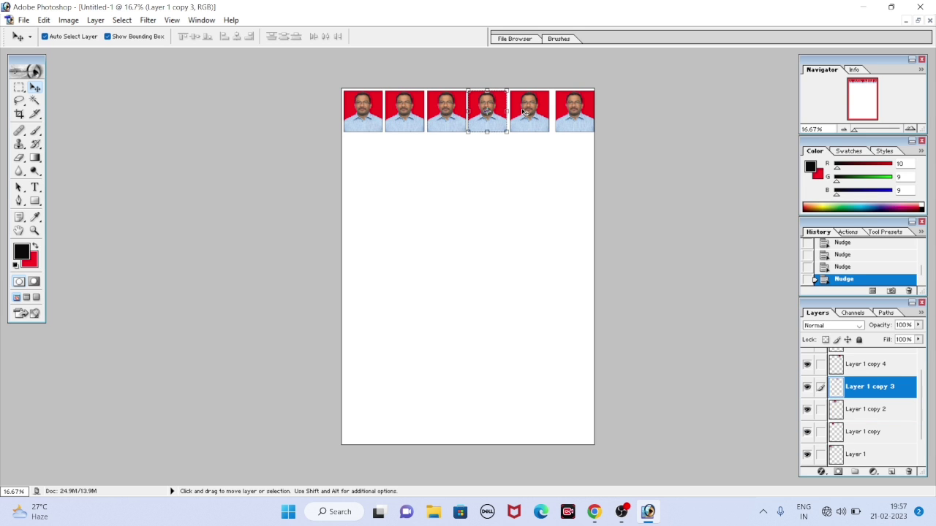
left_click(525, 112)
key("shift+Left")
left_click(572, 112)
key("shift+Left")
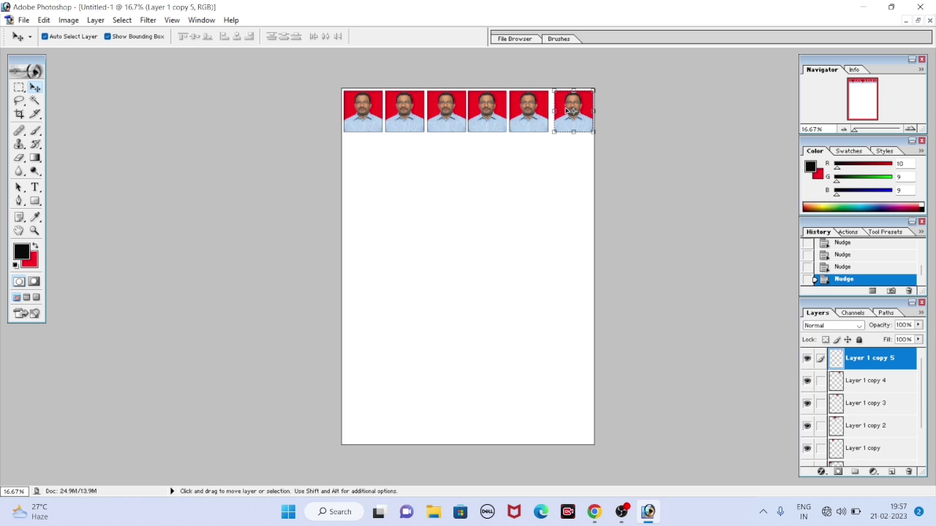
key("shift+Left")
left_click(538, 111)
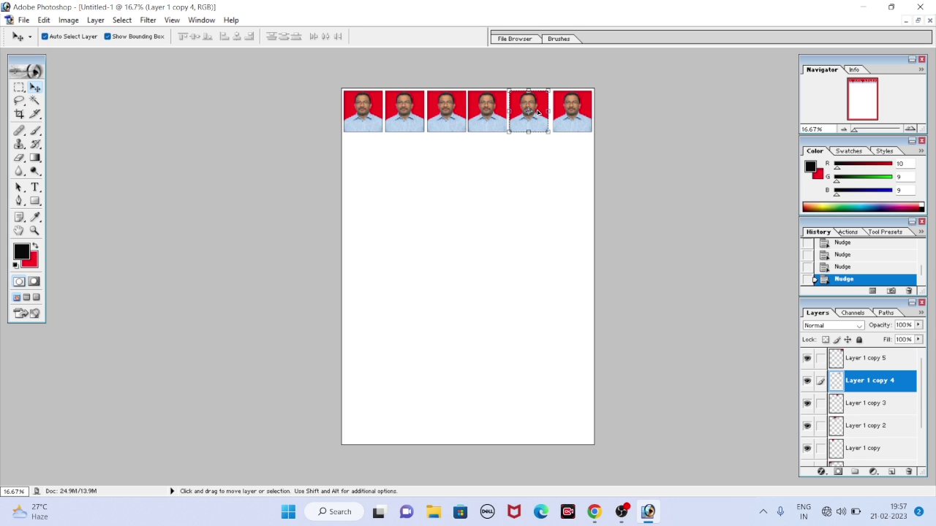
key("shift+Right")
Step: Cancel an accidental transform on the fourth photo and reselect the Background layer
left_click(483, 110)
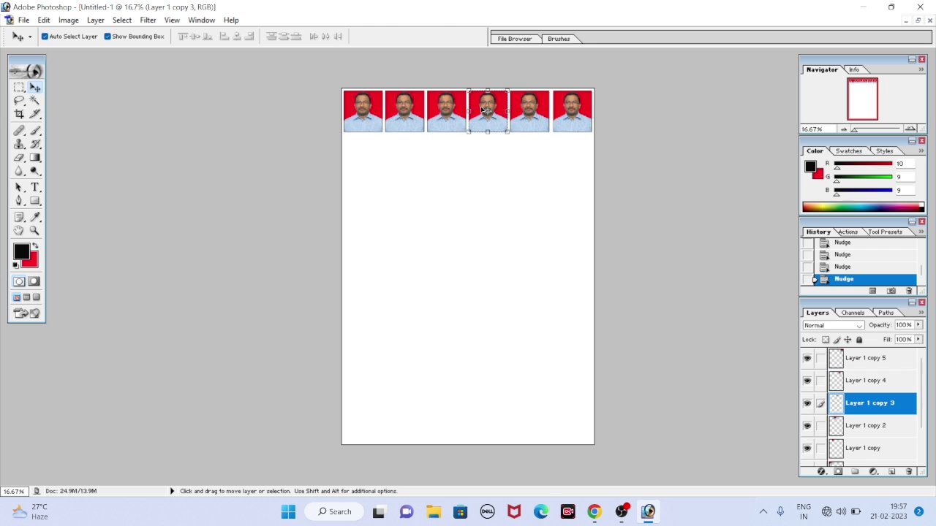
key("ctrl+t")
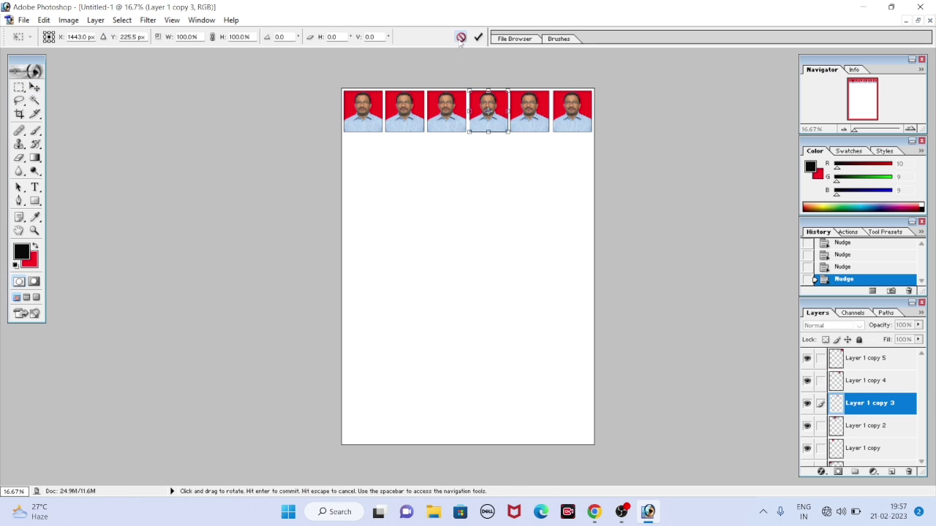
left_click(461, 37)
left_click(415, 108)
left_click(475, 161)
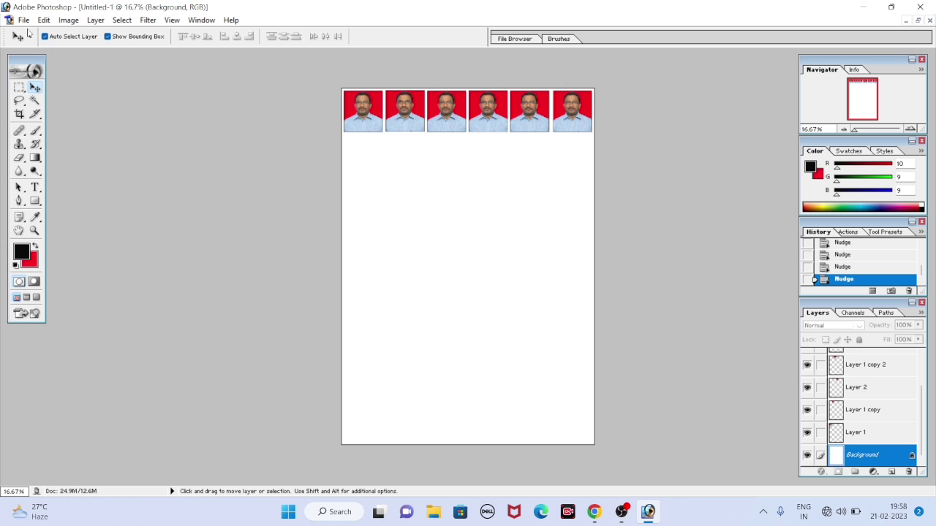
left_click(24, 20)
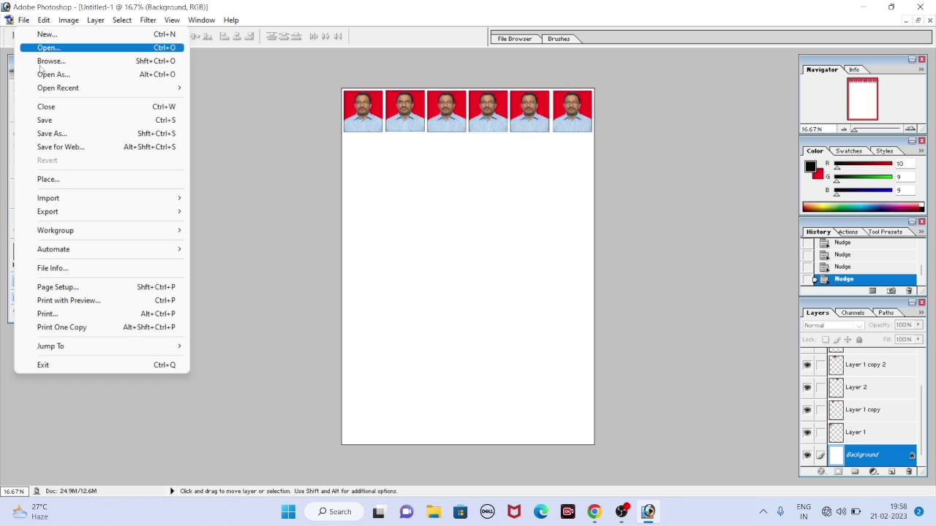
left_click(62, 301)
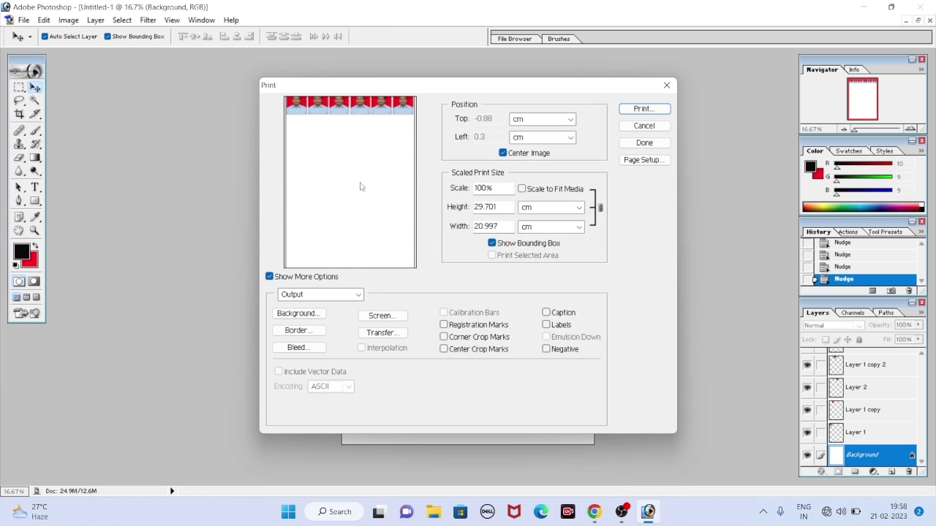
left_click(522, 190)
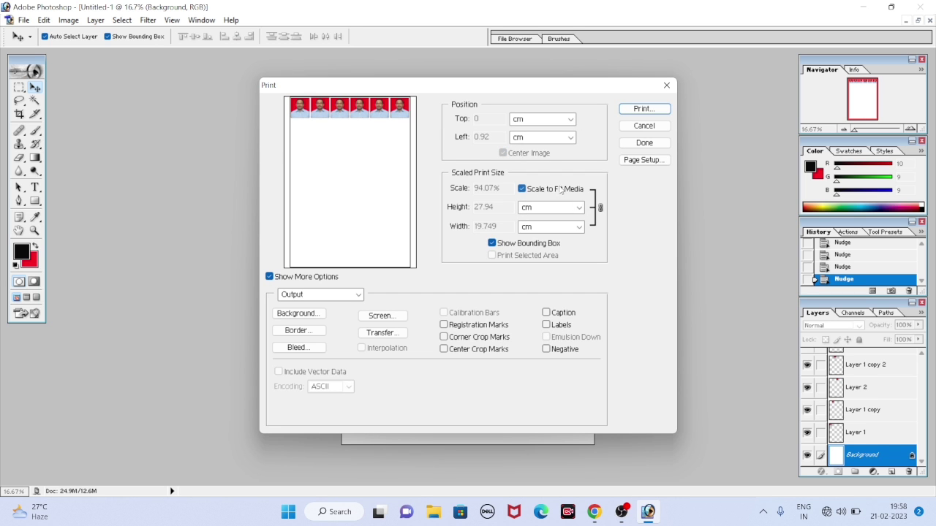
left_click(643, 108)
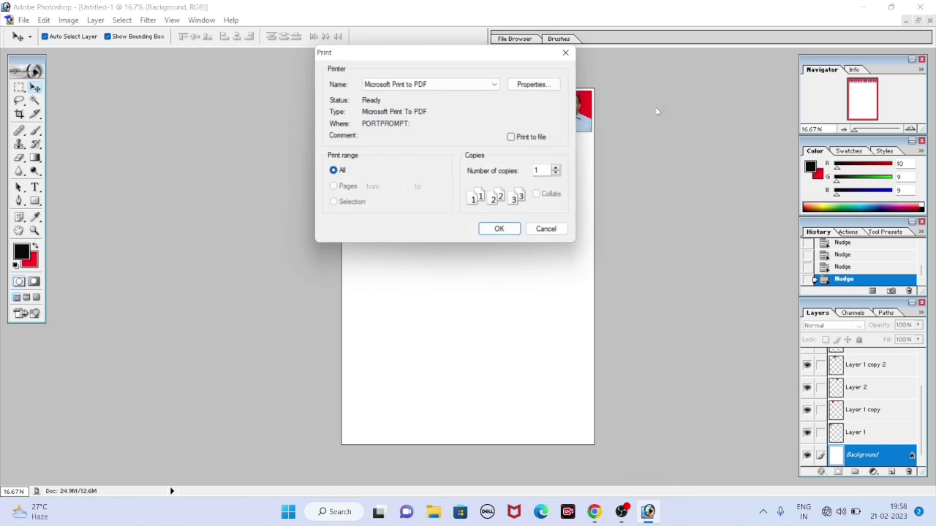
left_click(544, 90)
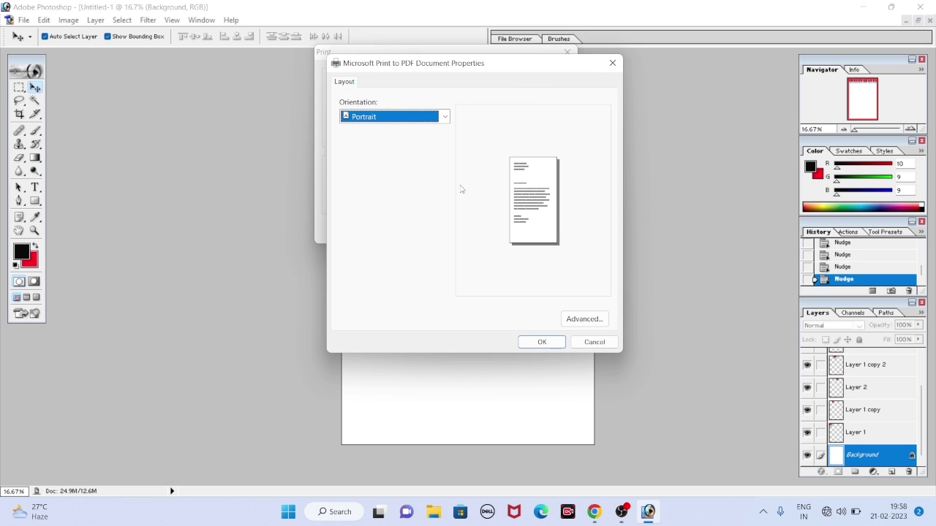
left_click(595, 341)
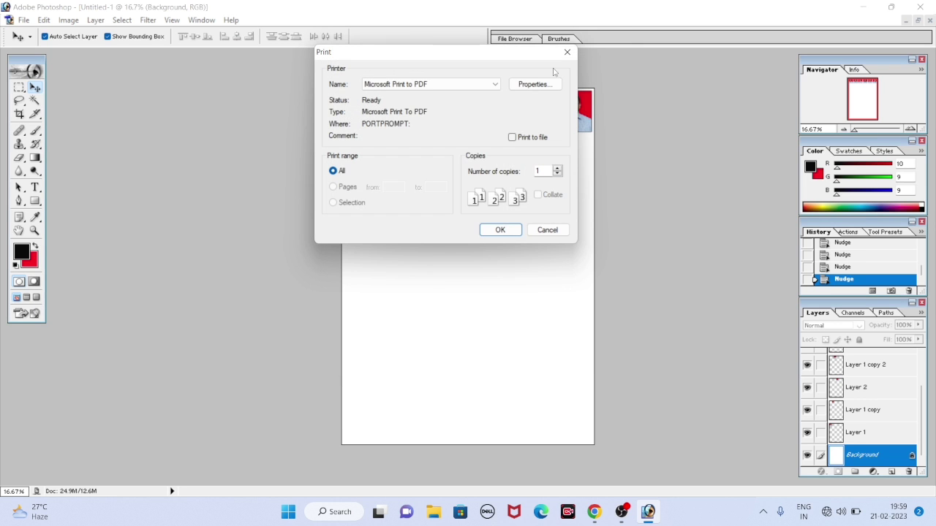
left_click(567, 52)
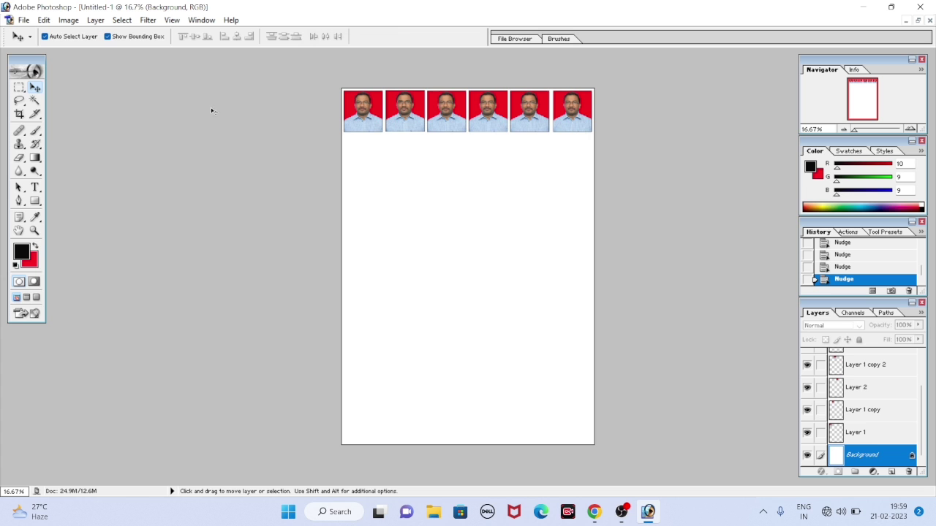
Step: Save the sheet to the Desktop as Untitled-1.pdf in Photoshop PDF format at JPEG quality 10
left_click(23, 19)
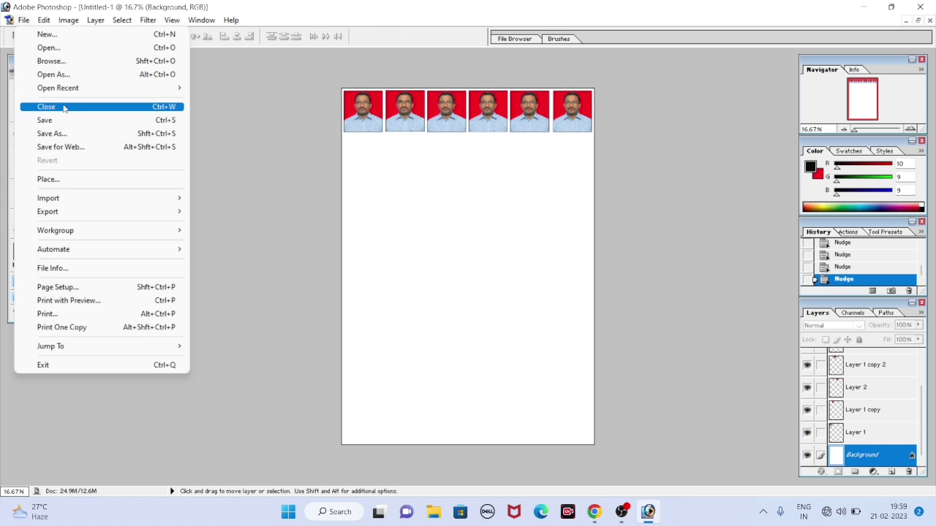
left_click(51, 134)
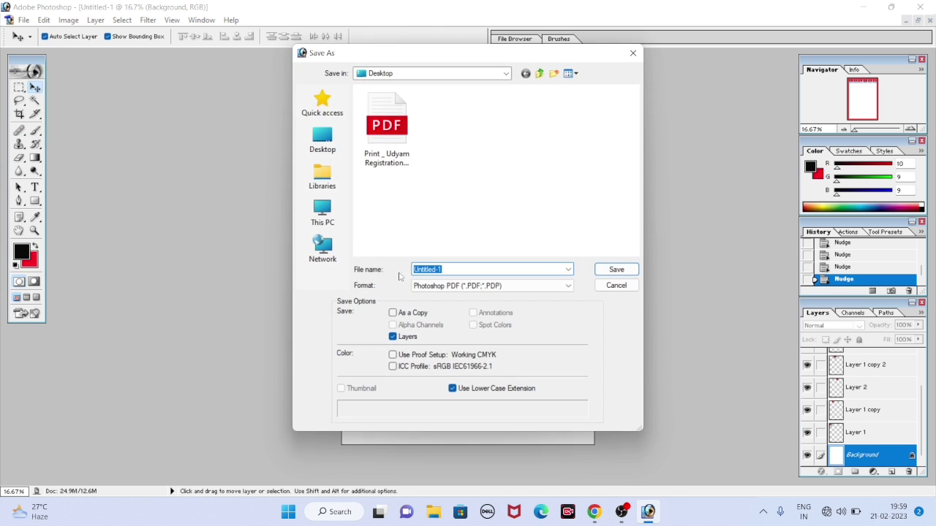
left_click(486, 287)
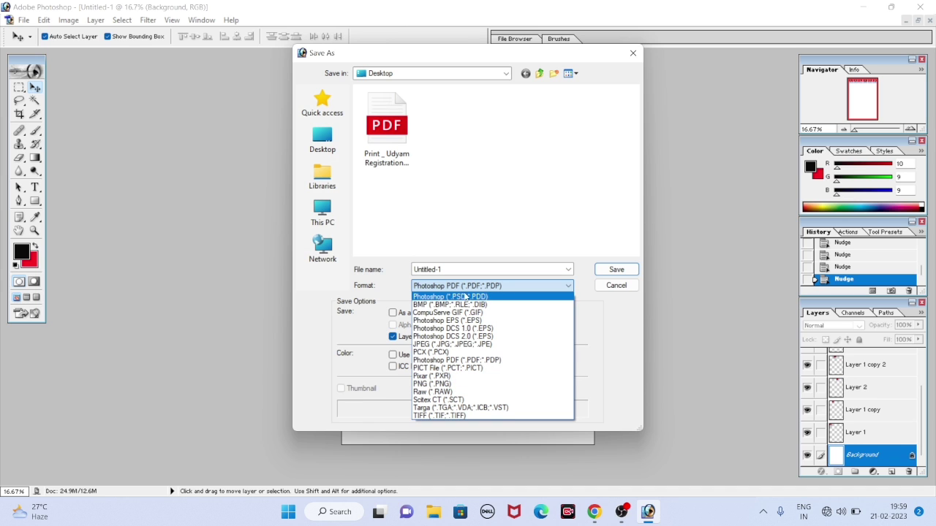
left_click(327, 276)
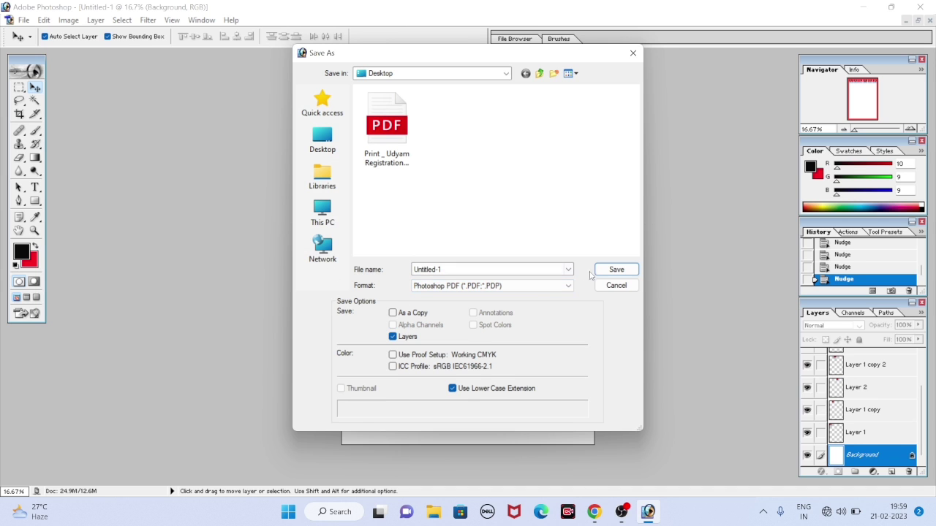
left_click(322, 139)
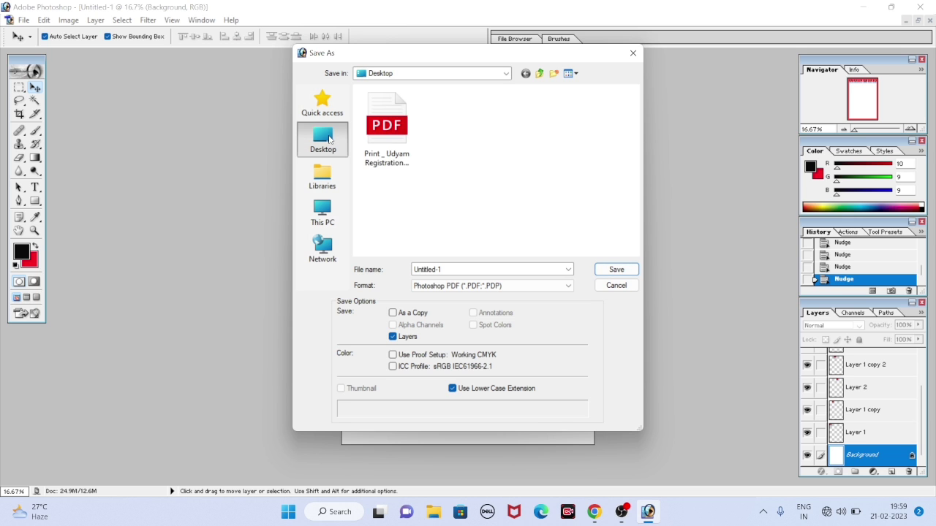
left_click(614, 269)
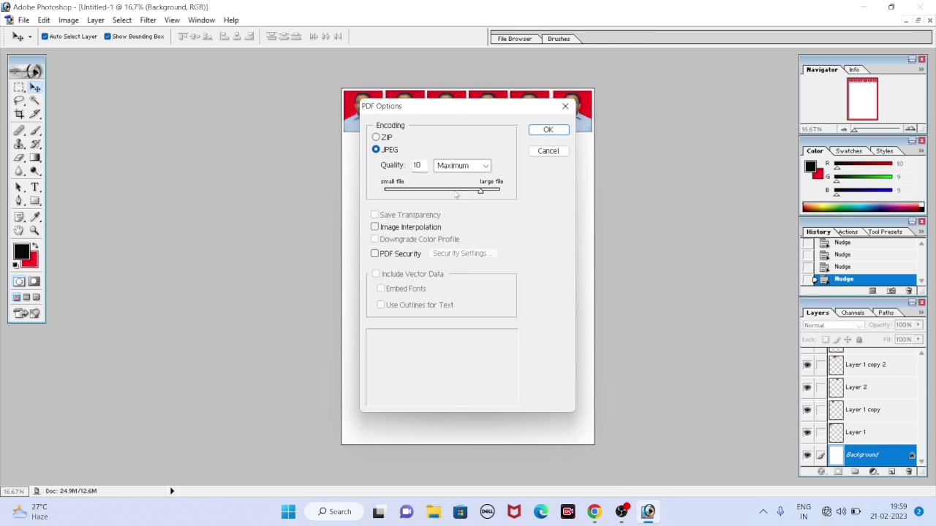
left_click(547, 131)
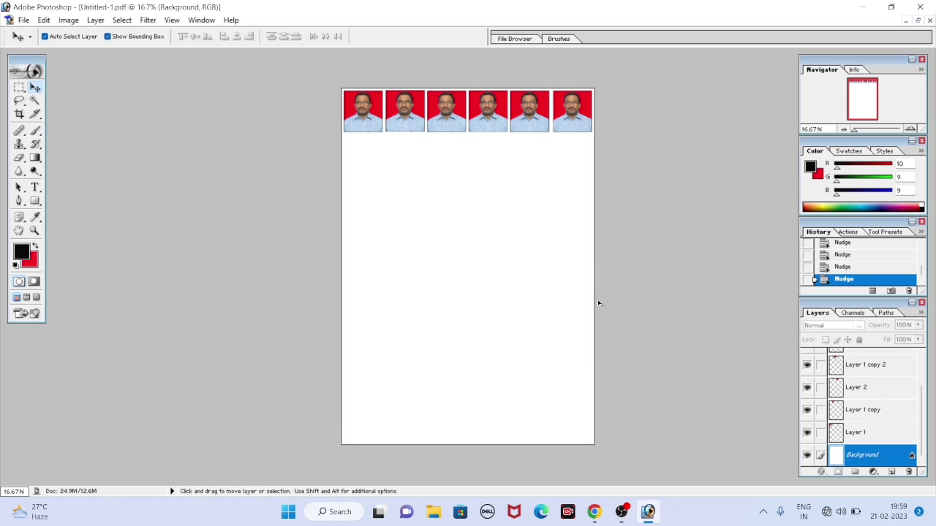
Step: Minimize Photoshop, refresh the desktop and open Untitled-1.pdf to check the six passport photos
left_click(658, 513)
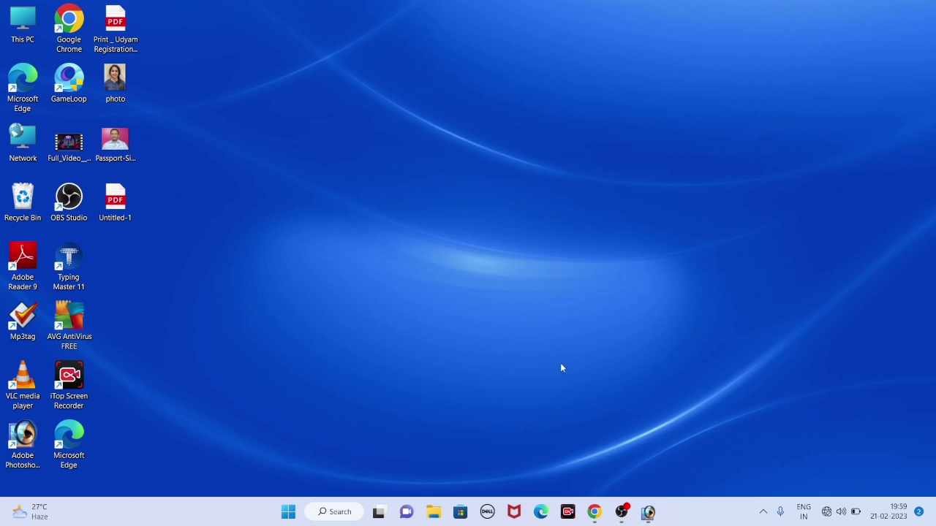
right_click(387, 155)
left_click(429, 207)
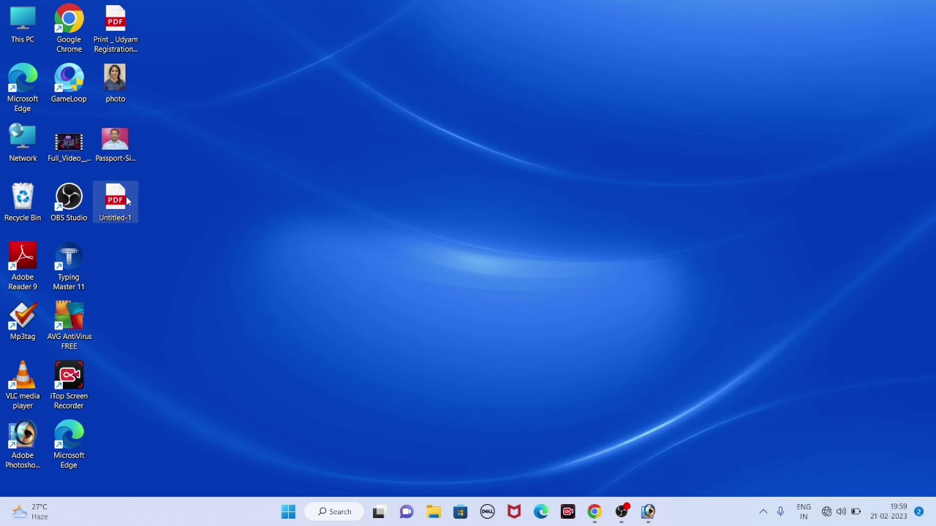
double_click(127, 202)
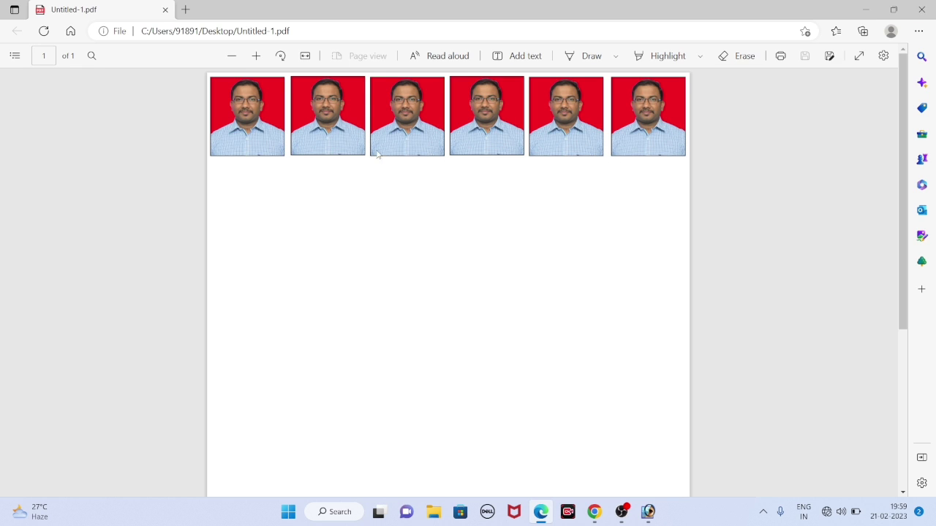
Step: Back in Photoshop, open photo.jpg from the Desktop and enlarge its document window
key("alt+Tab")
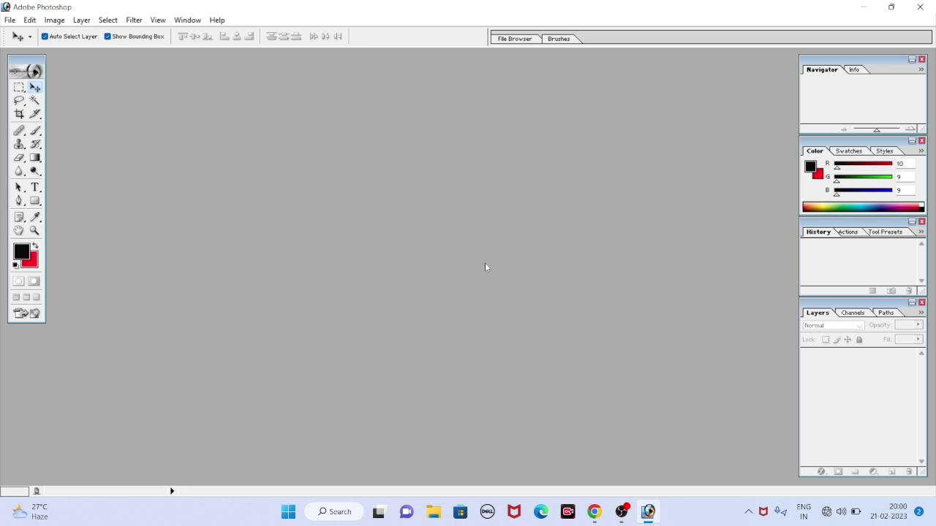
key("ctrl+o")
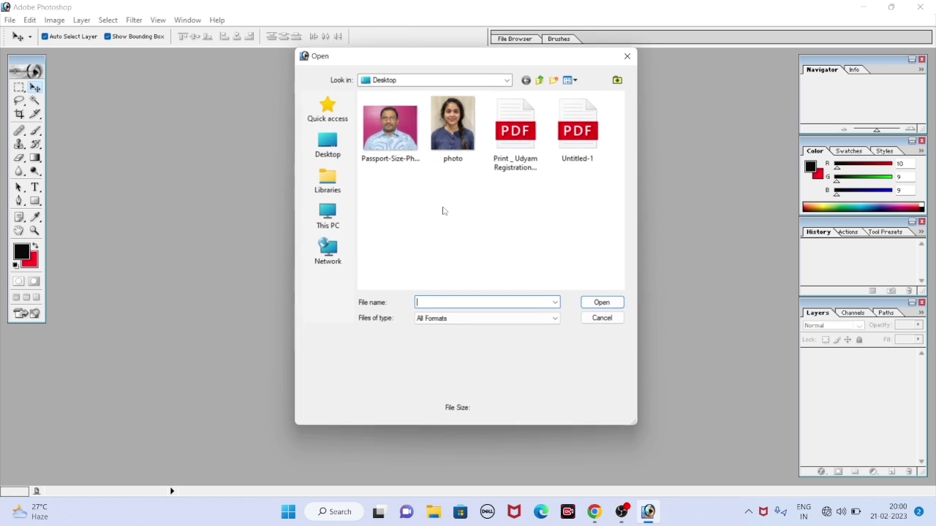
left_click(454, 124)
left_click(606, 305)
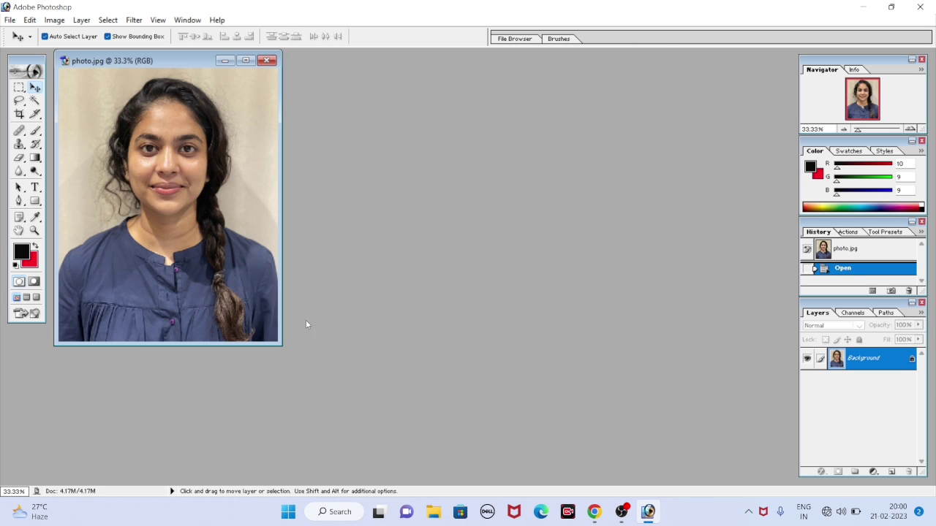
left_click_drag(276, 343, 366, 388)
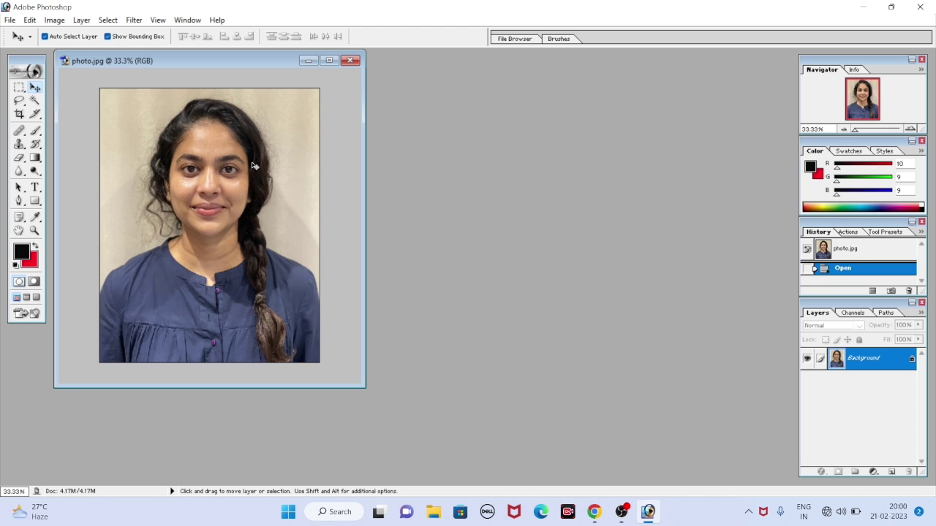
Step: Magic-wand select the beige background in Add mode, fill it with red and deselect
left_click(35, 101)
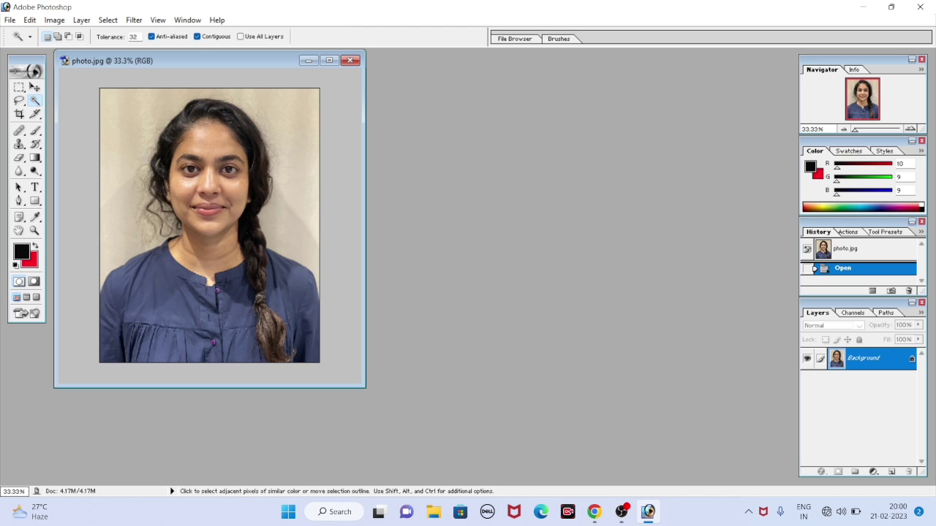
left_click(136, 134)
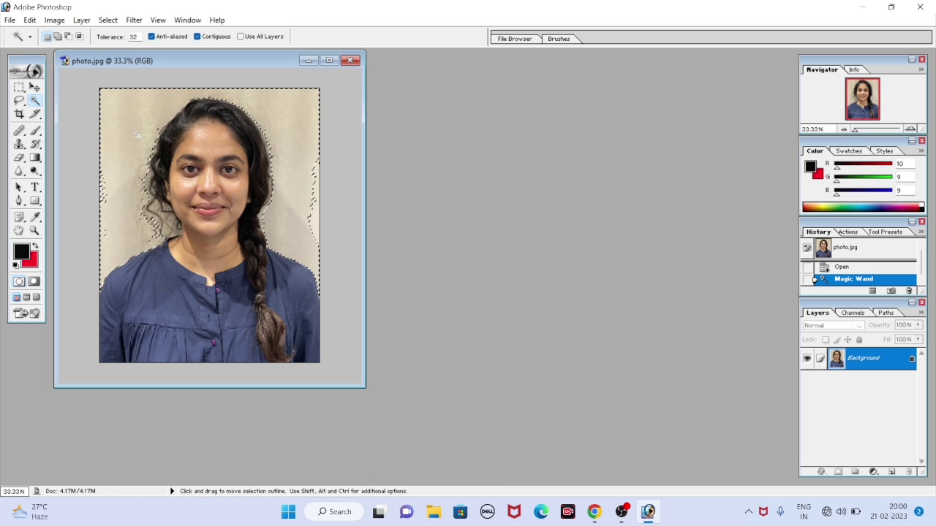
left_click(57, 36)
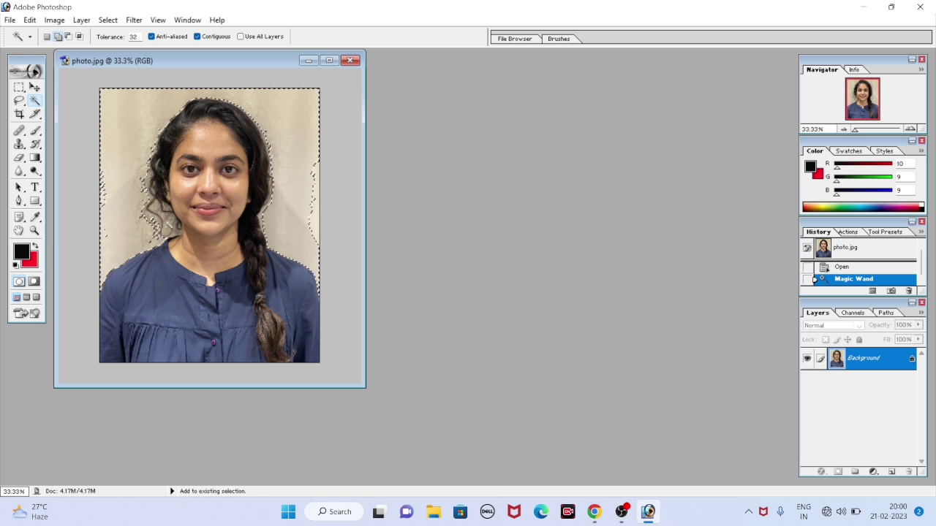
left_click(270, 223)
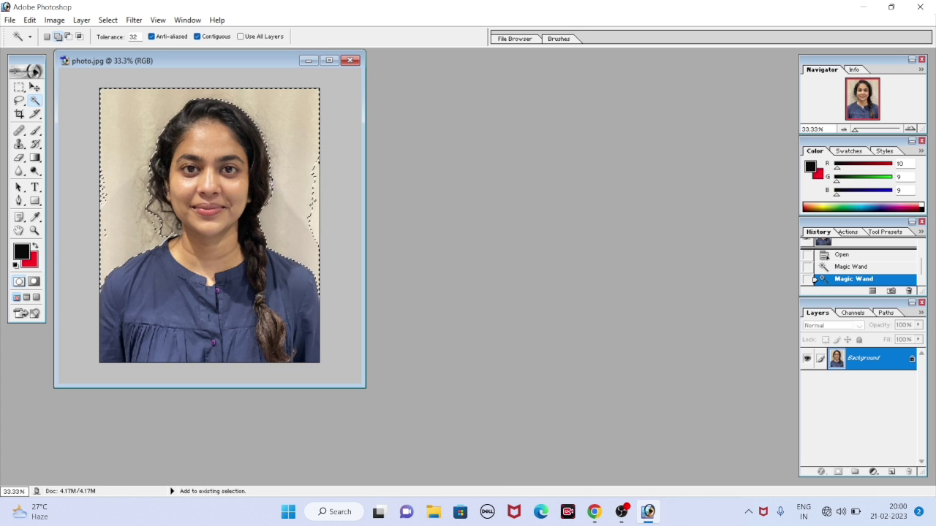
left_click(282, 194)
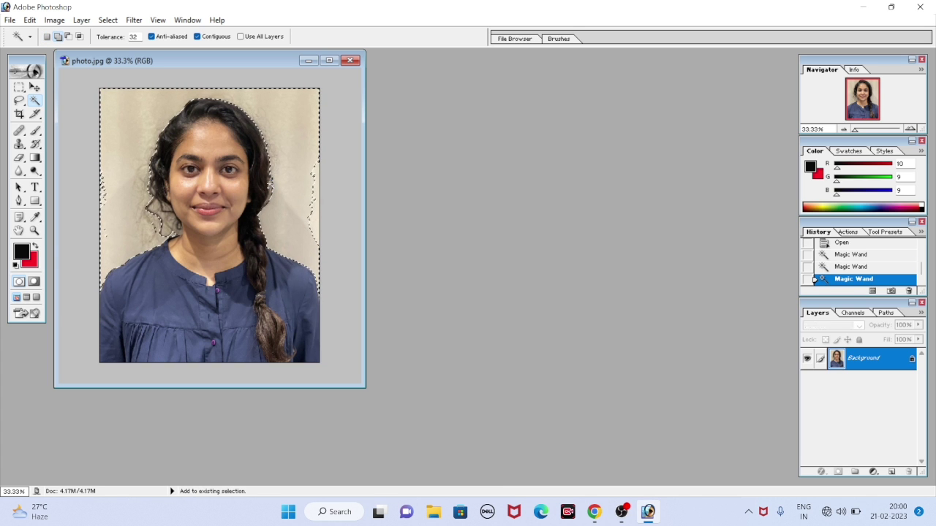
left_click(283, 197, "shift")
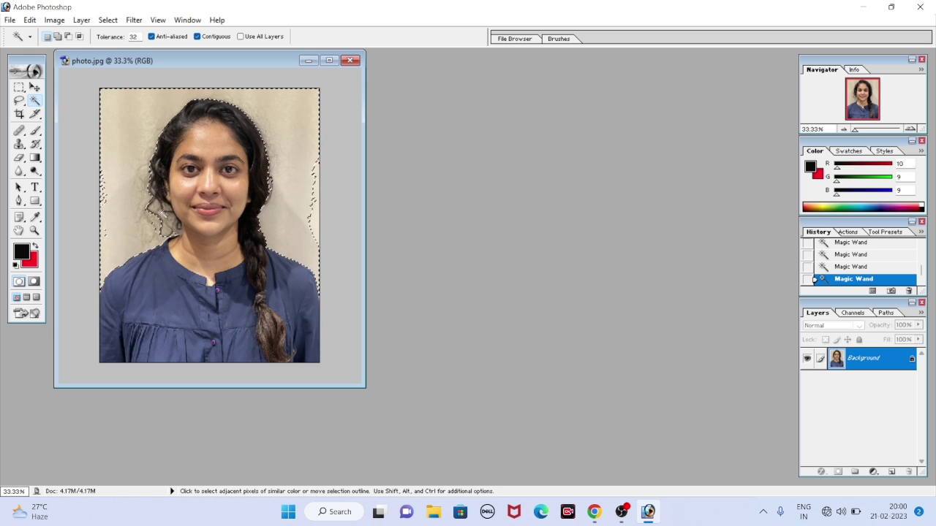
left_click(160, 223, "shift")
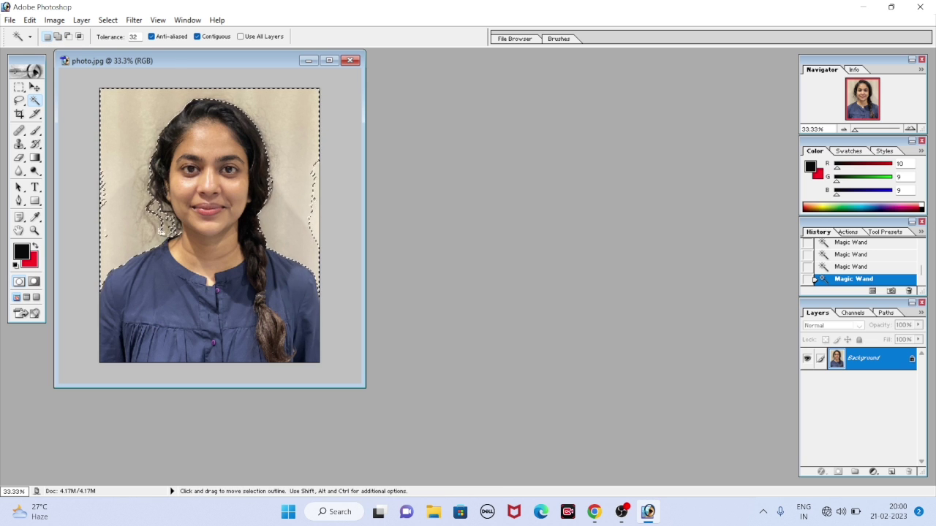
key("Delete")
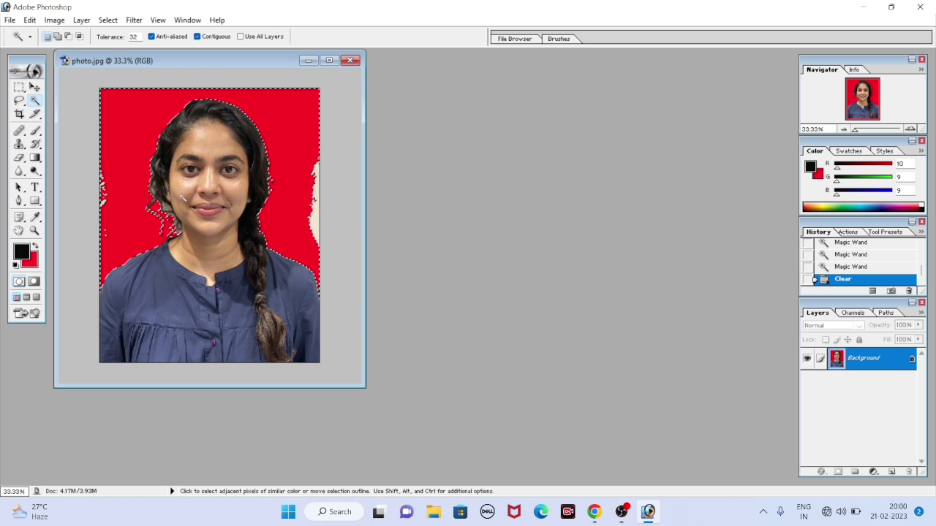
key("ctrl+d")
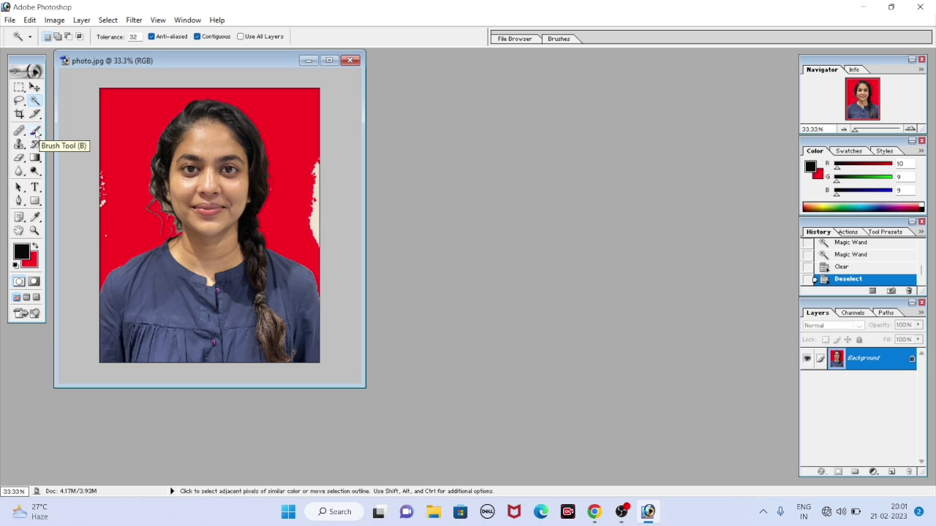
Step: Set up a 169 px brush with the background red sampled as foreground colour
left_click(36, 132)
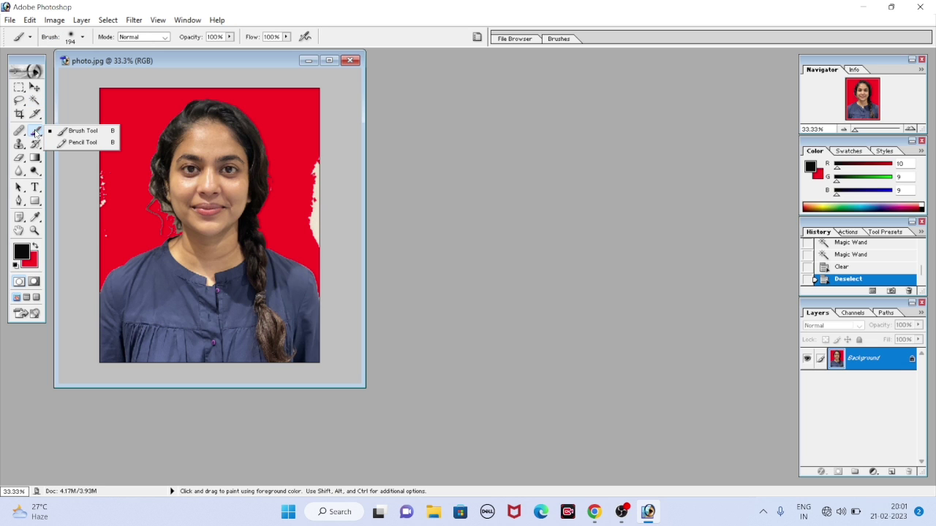
left_click(71, 133)
left_click(83, 36)
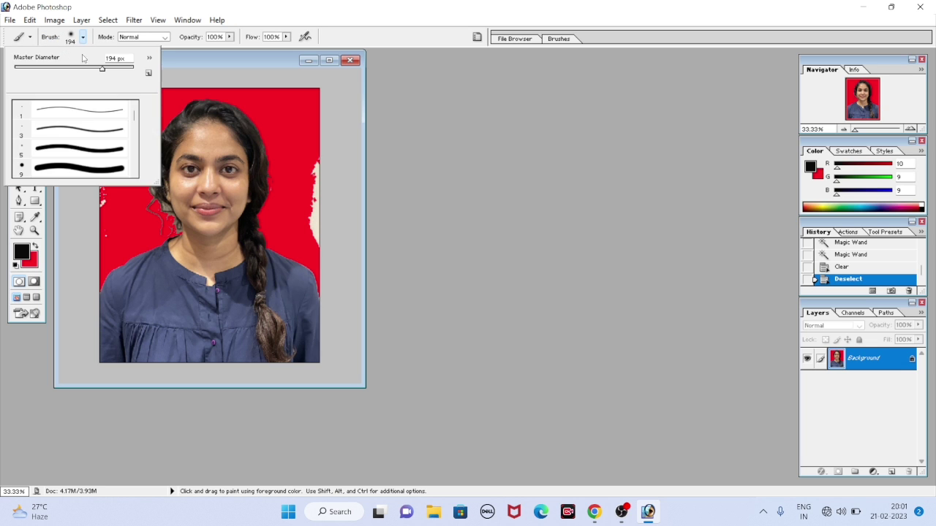
left_click_drag(99, 70, 94, 70)
left_click(288, 200)
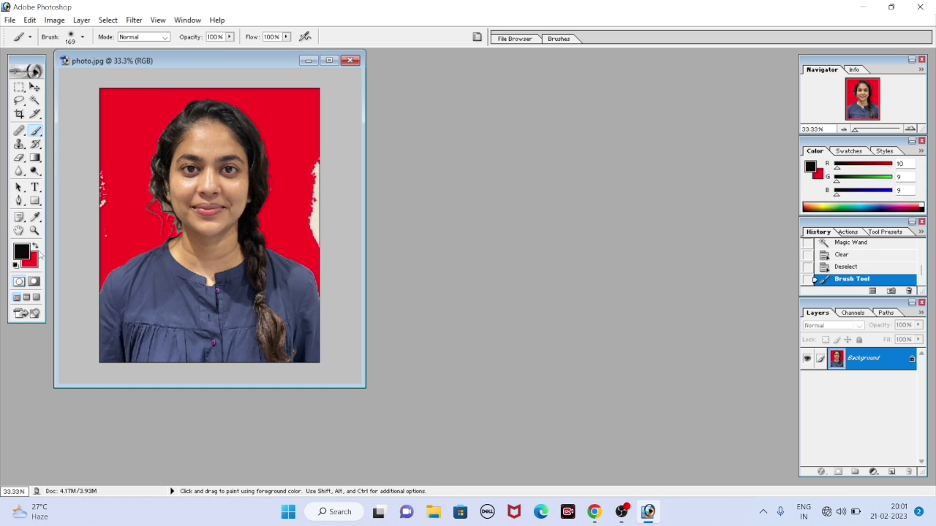
left_click(24, 252)
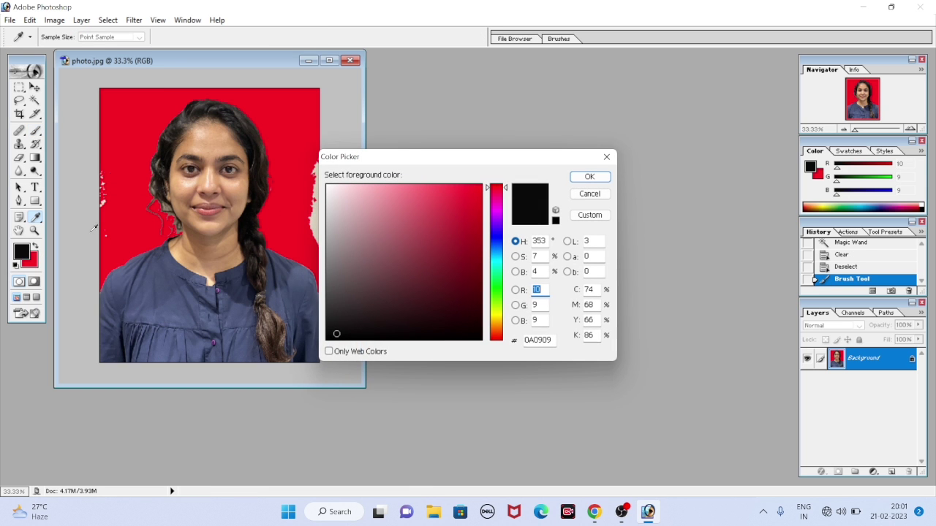
left_click(126, 124)
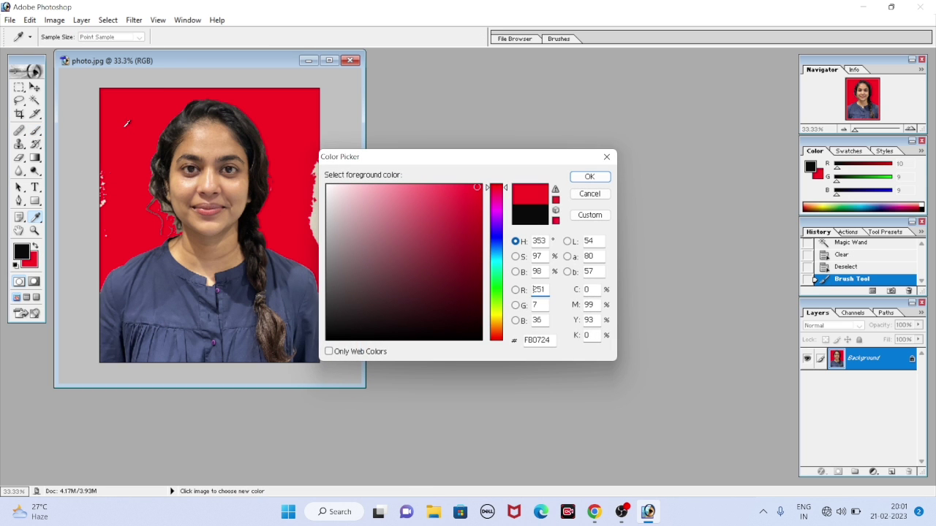
left_click(585, 177)
Step: Paint red over the pale fringes on the left and right edges and beside the head
left_click_drag(313, 156, 313, 241)
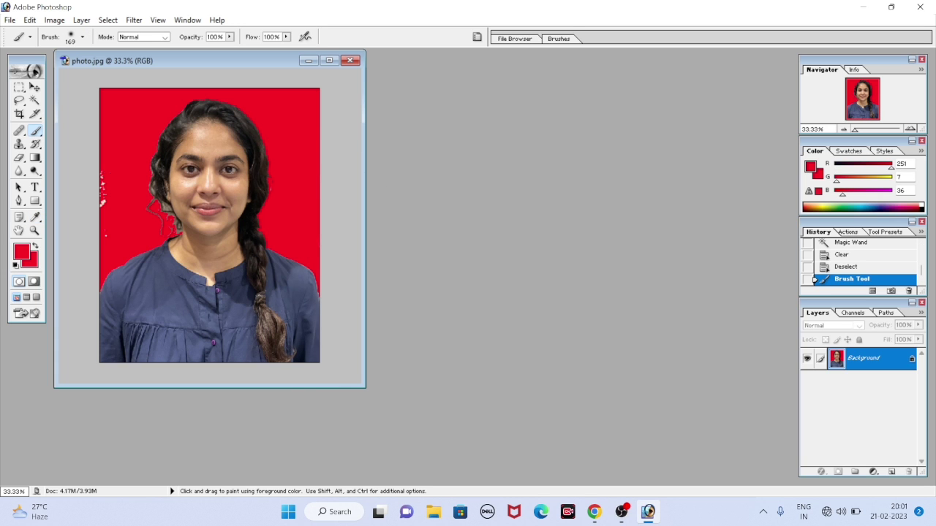
left_click_drag(317, 130, 309, 215)
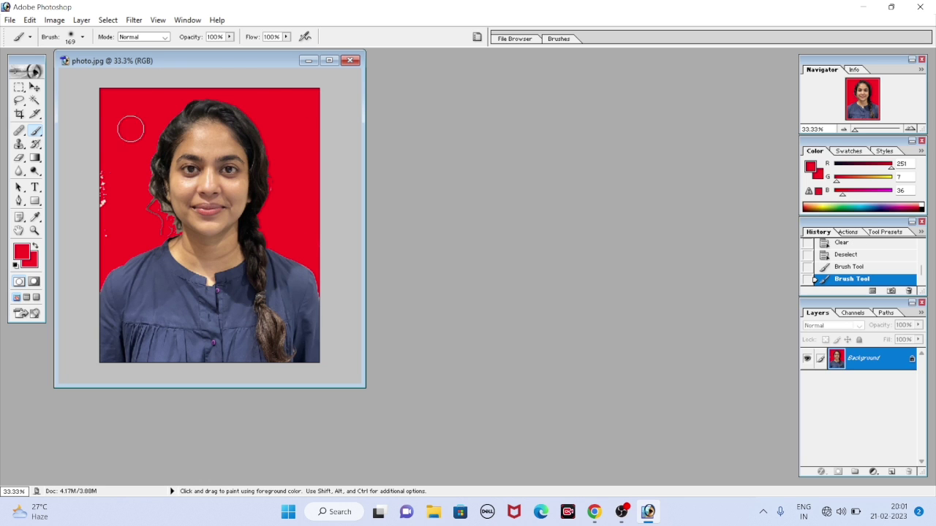
mouse_move(112, 161)
left_mouse_down()
mouse_move(125, 231)
mouse_move(139, 219)
left_mouse_up()
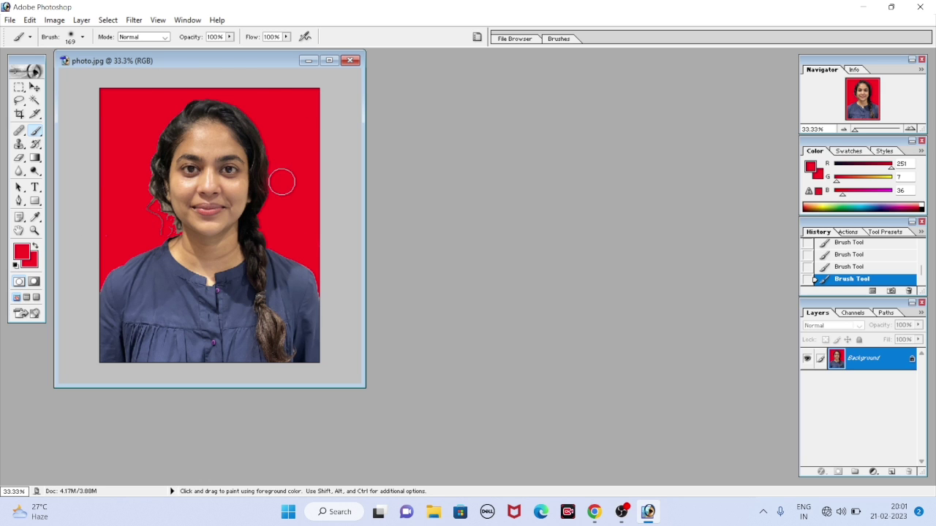
left_click_drag(282, 181, 285, 170)
Step: Trace a closed Pen shape along the stray hair on the left of the head
left_click(34, 87)
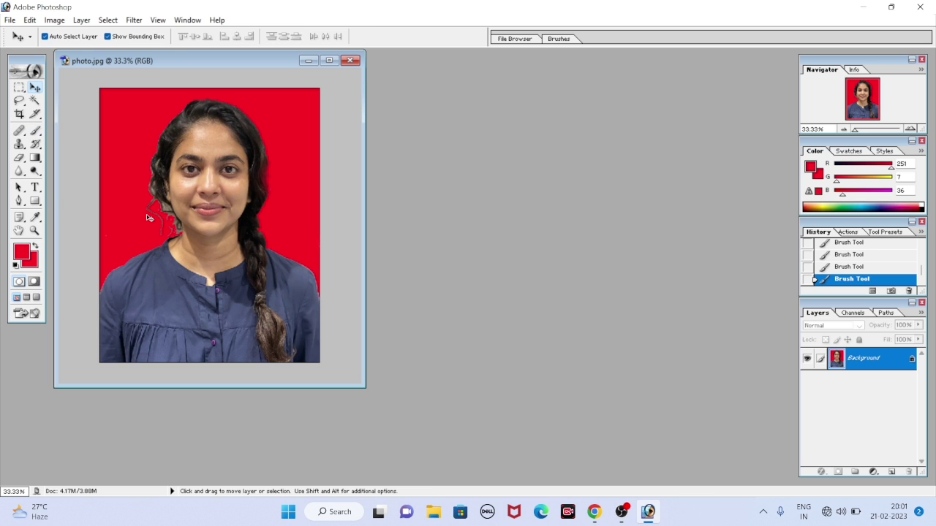
left_click(19, 202)
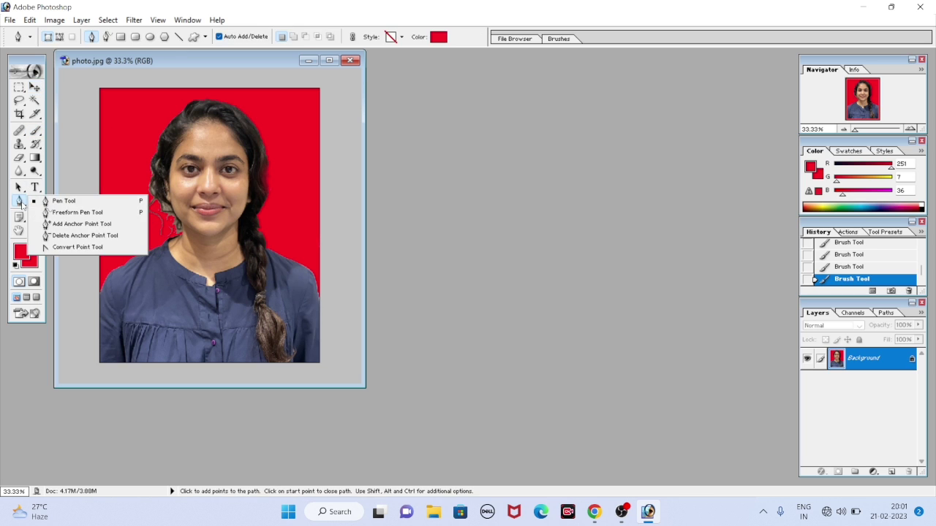
left_click(63, 204)
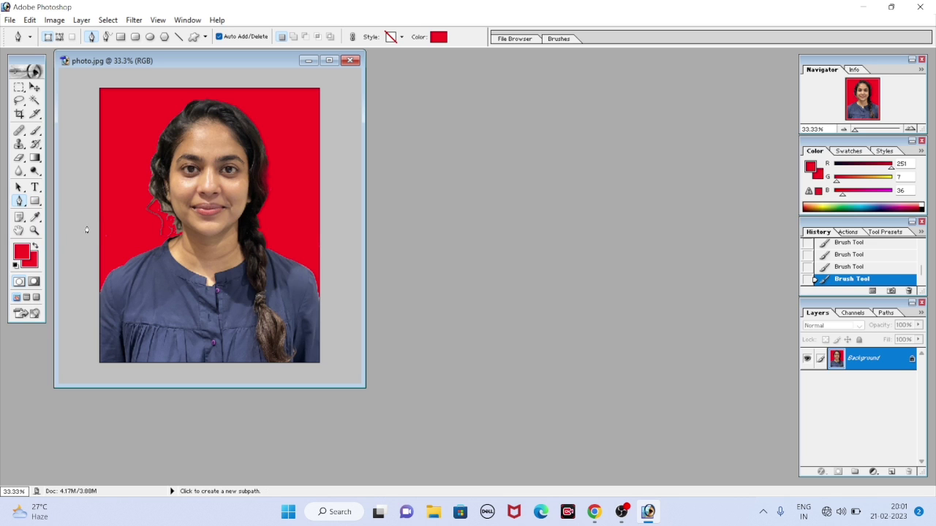
left_click(85, 224)
left_click(141, 245)
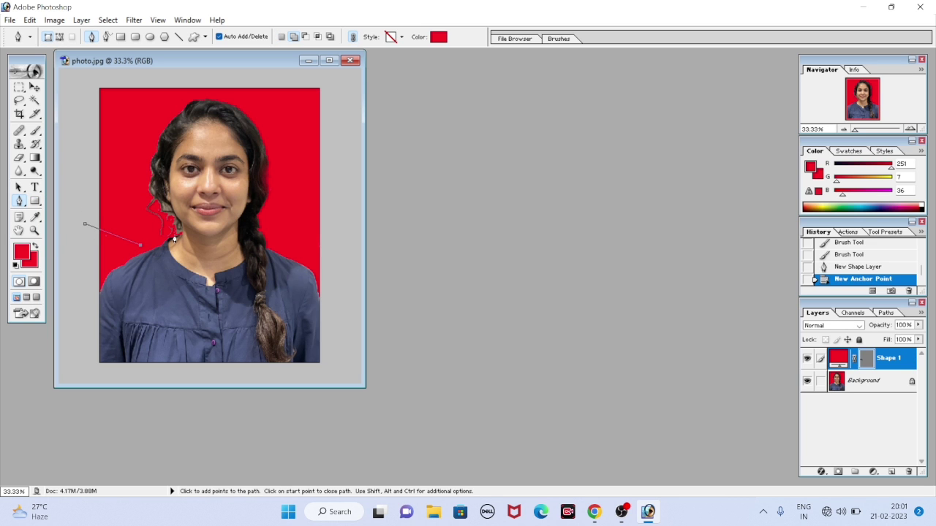
left_click(177, 234)
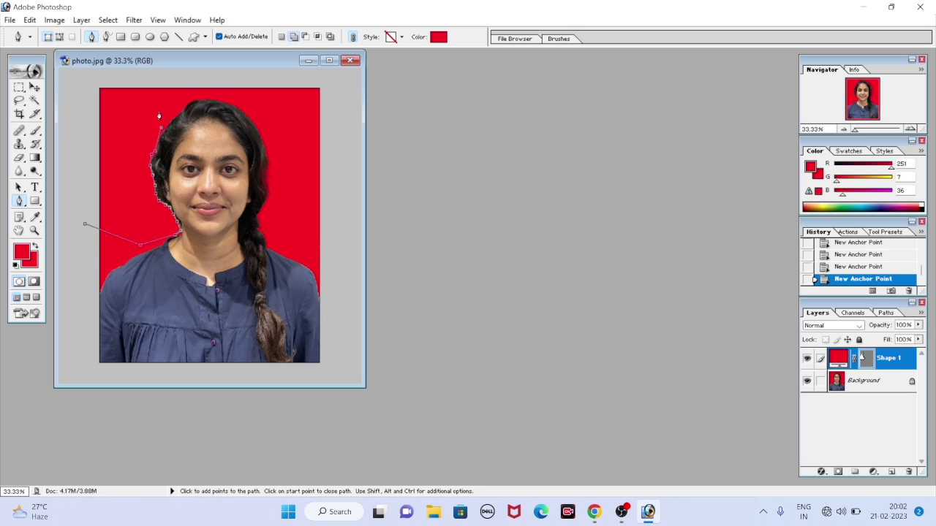
left_click(84, 225)
Step: Convert the traced path to a selection with 1 px feather, then deselect
right_click(112, 162)
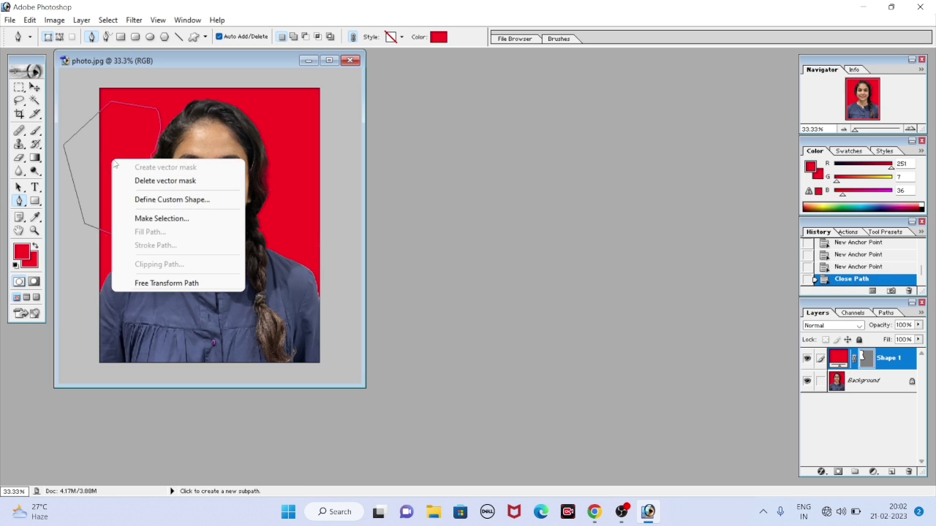
left_click(142, 219)
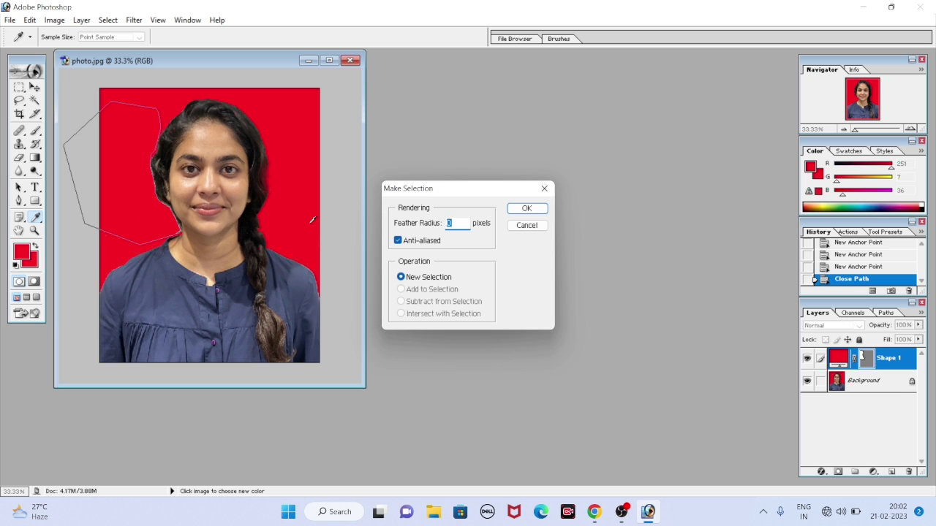
left_click(514, 211)
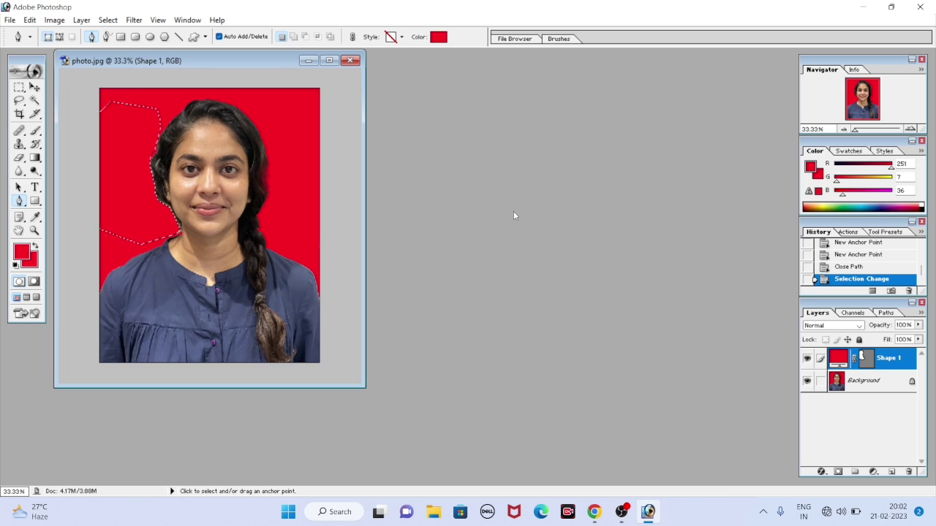
key("ctrl+d")
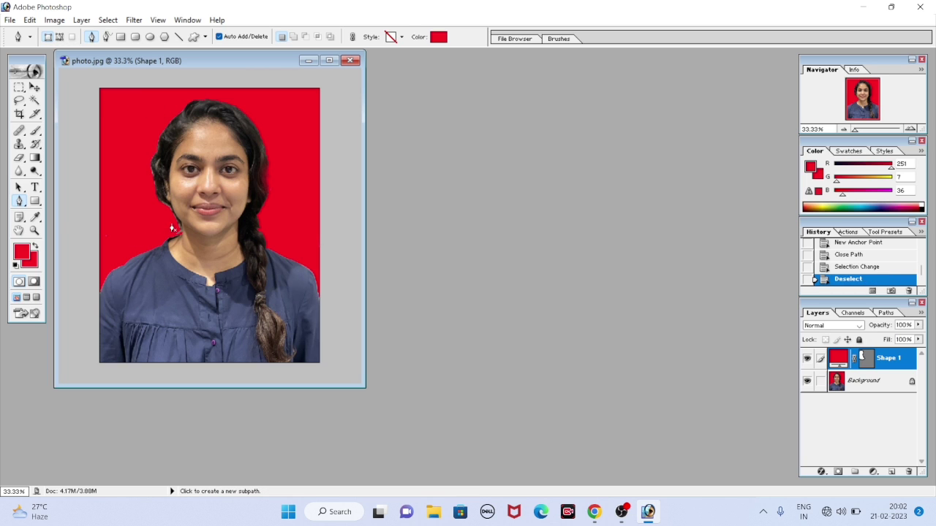
Step: Trace a closed red shape over the background left of the hair
left_click(101, 239)
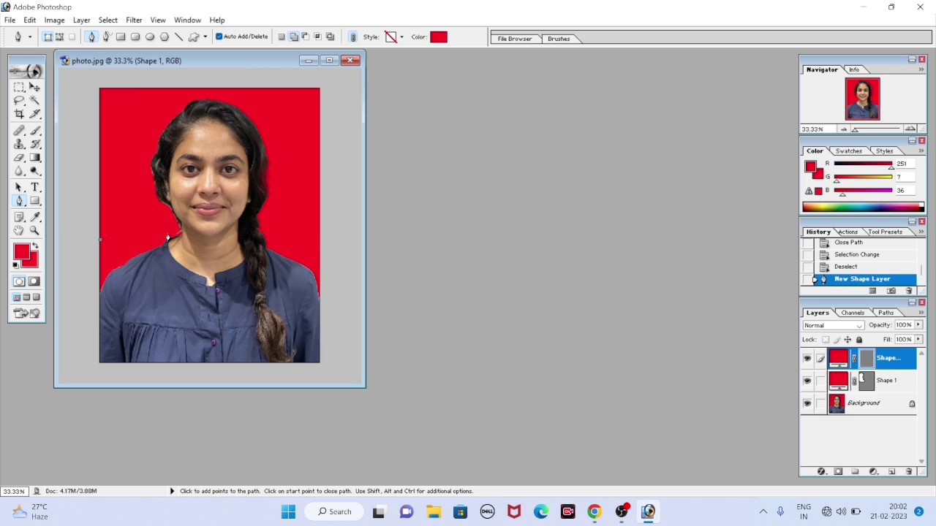
left_click(169, 230)
left_click(166, 208)
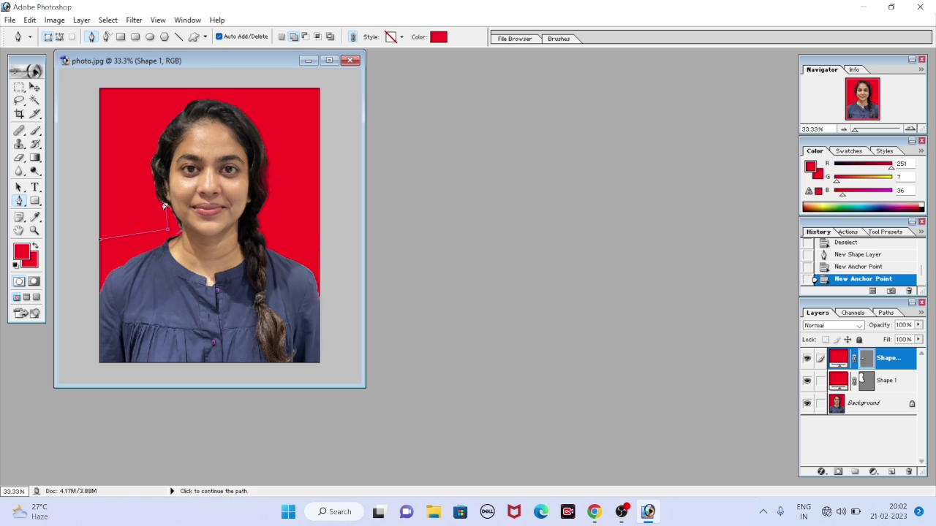
left_click(160, 195)
left_click(155, 164)
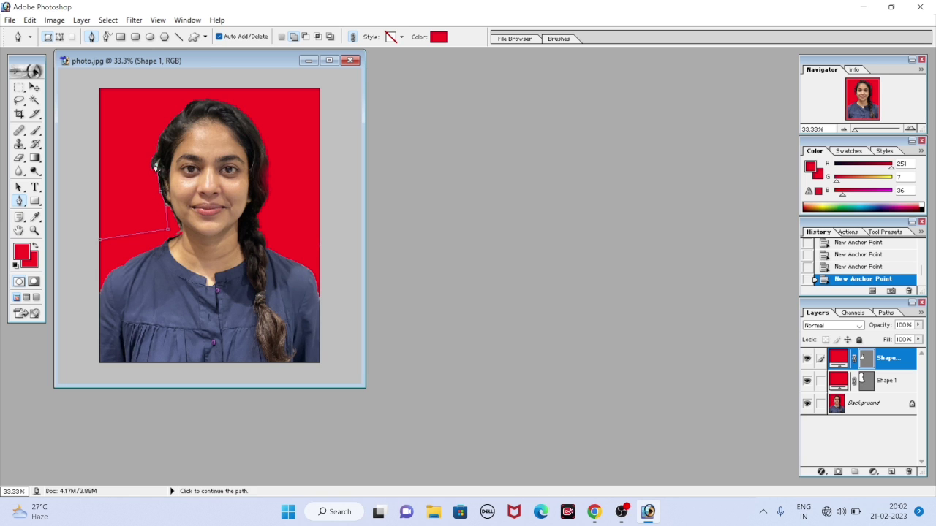
left_click(157, 146)
left_click(161, 115)
left_click(145, 93)
left_click(89, 108)
left_click(80, 183)
left_click(100, 239)
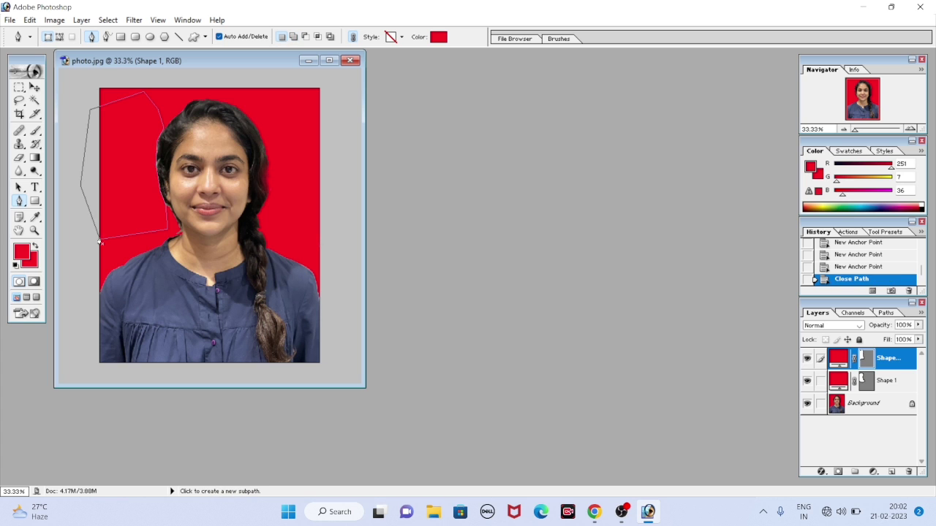
Step: Convert the left-side path to a selection and deselect
right_click(119, 169)
left_click(150, 225)
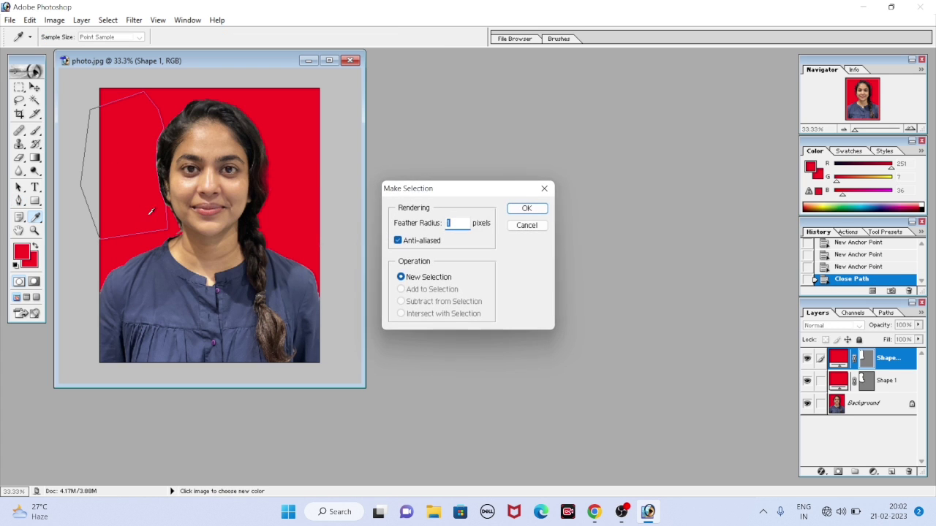
left_click(526, 209)
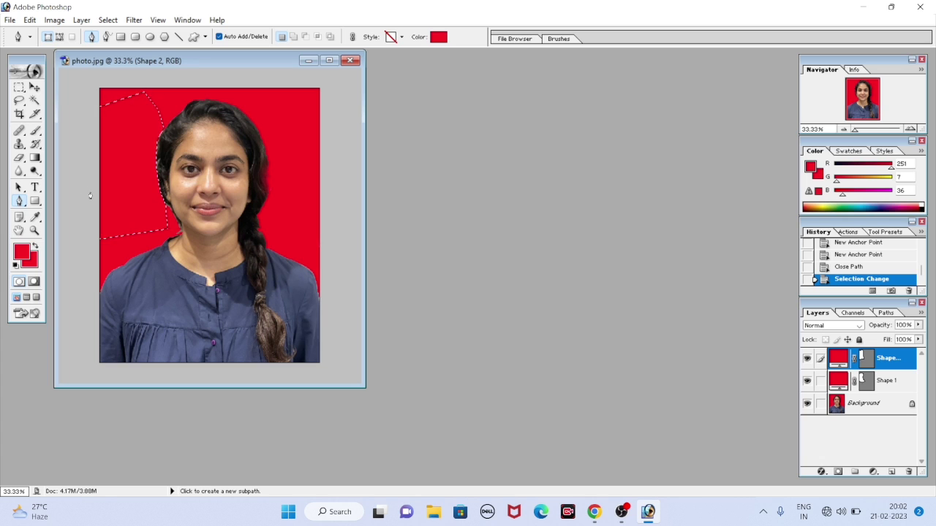
key("ctrl+d")
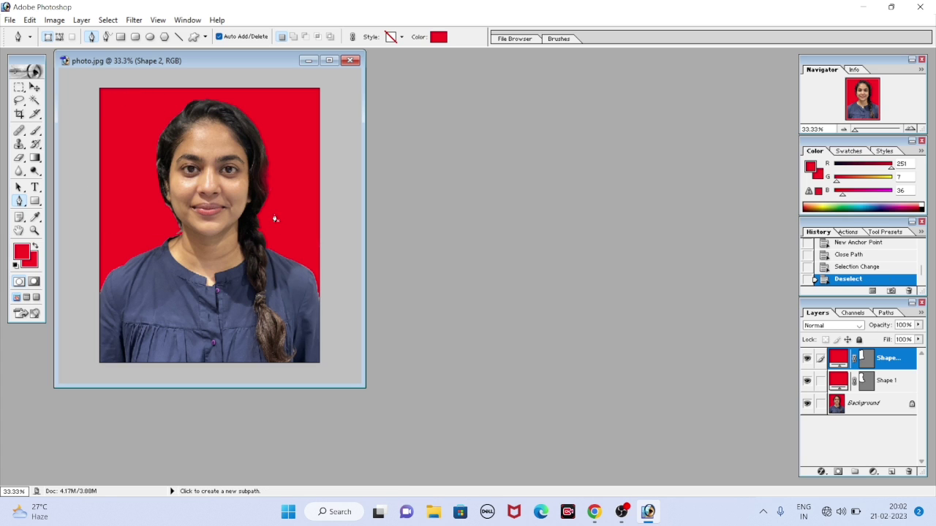
Step: Trace a closed red shape over the background right of the hair
left_click(330, 255)
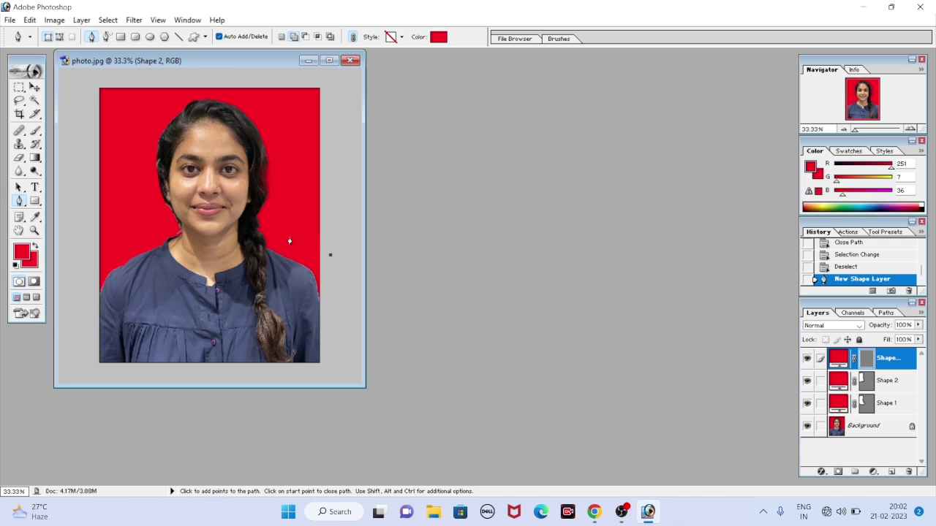
left_click(286, 234)
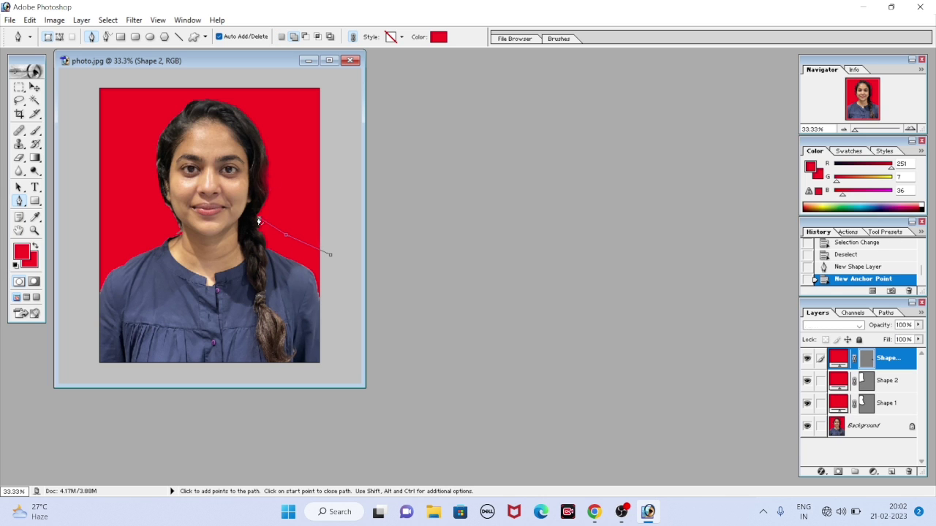
left_click(259, 217)
left_click(260, 206)
left_click(263, 184)
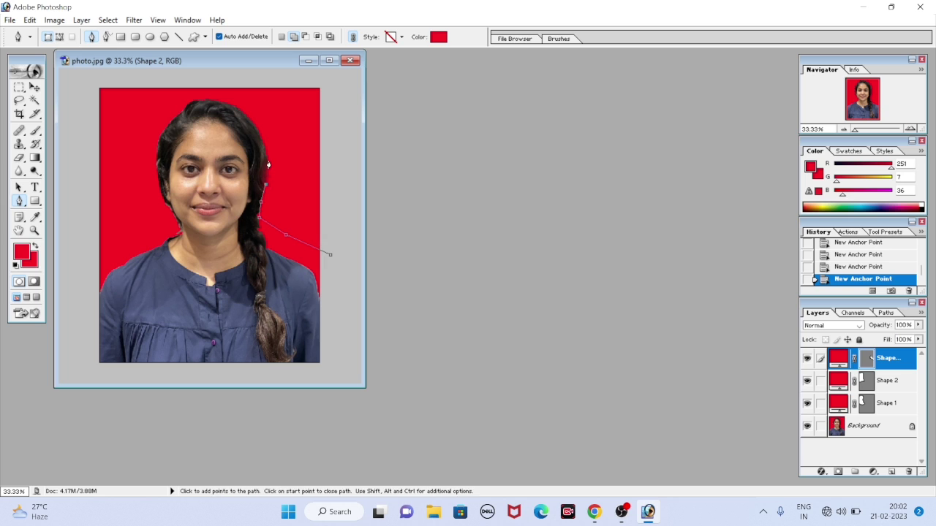
left_click(268, 158)
left_click(276, 122)
left_click(316, 133)
left_click(356, 190)
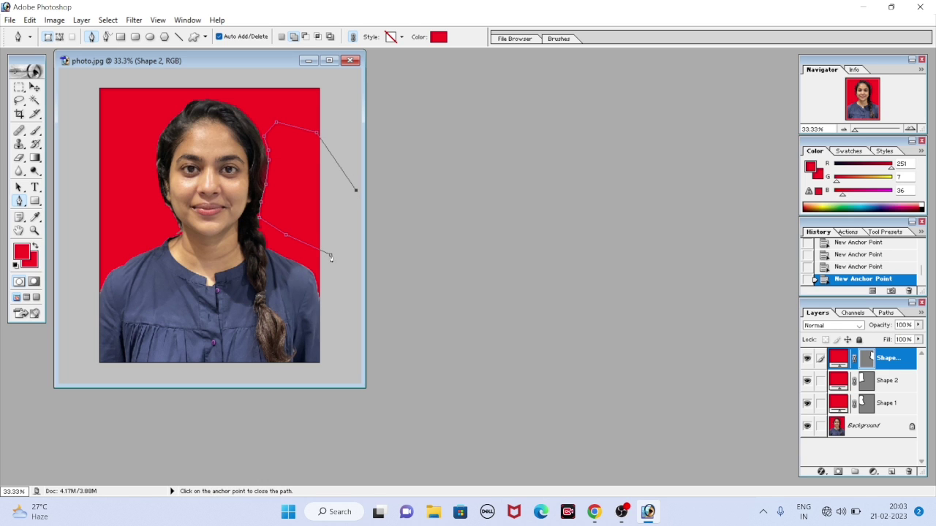
left_click(330, 253)
Step: Convert the right-side path to a selection, deselect, and drag a crop box over the photo
right_click(294, 186)
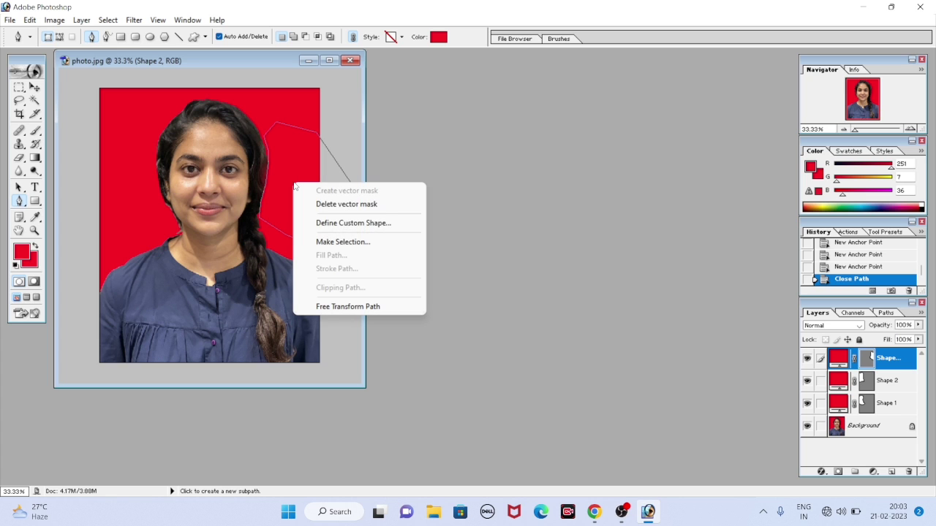
left_click(325, 242)
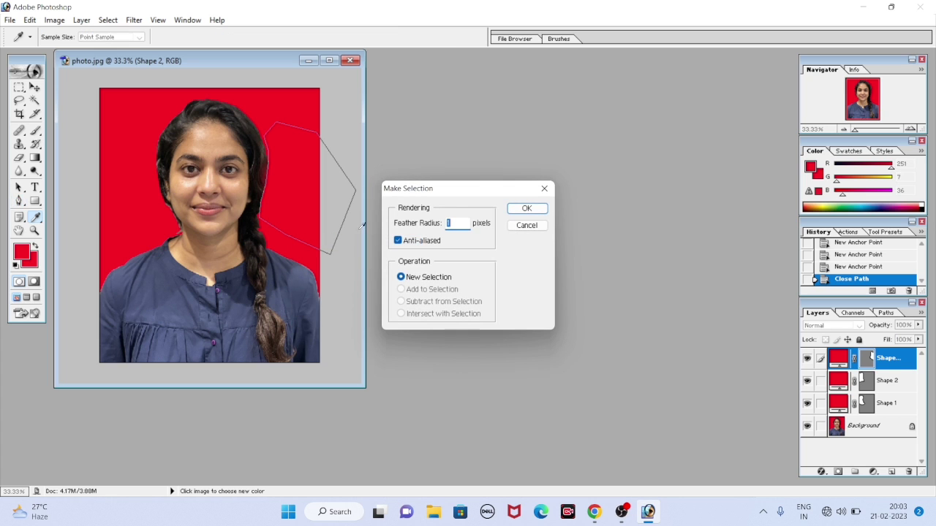
left_click(527, 209)
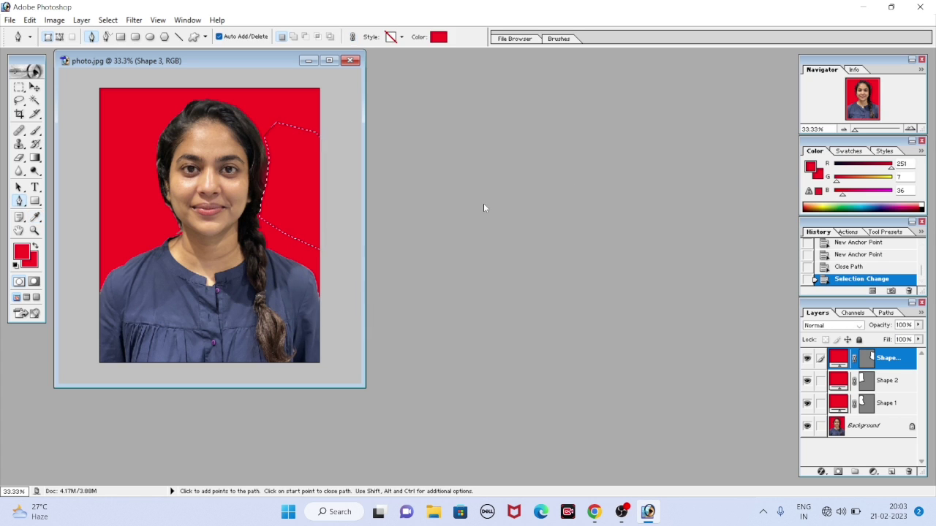
left_click(283, 98)
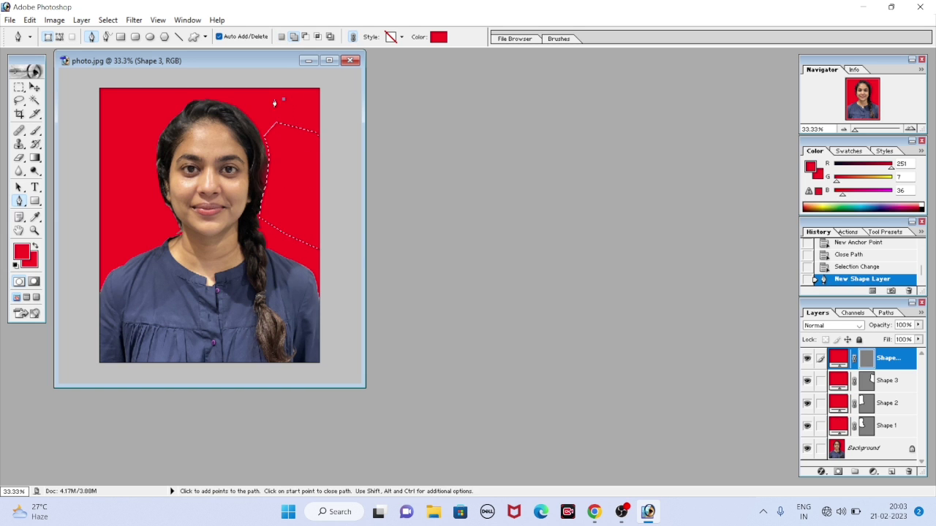
key("ctrl+d")
key("c")
mouse_move(106, 104)
left_mouse_down()
mouse_move(292, 299)
mouse_move(320, 362)
left_mouse_up()
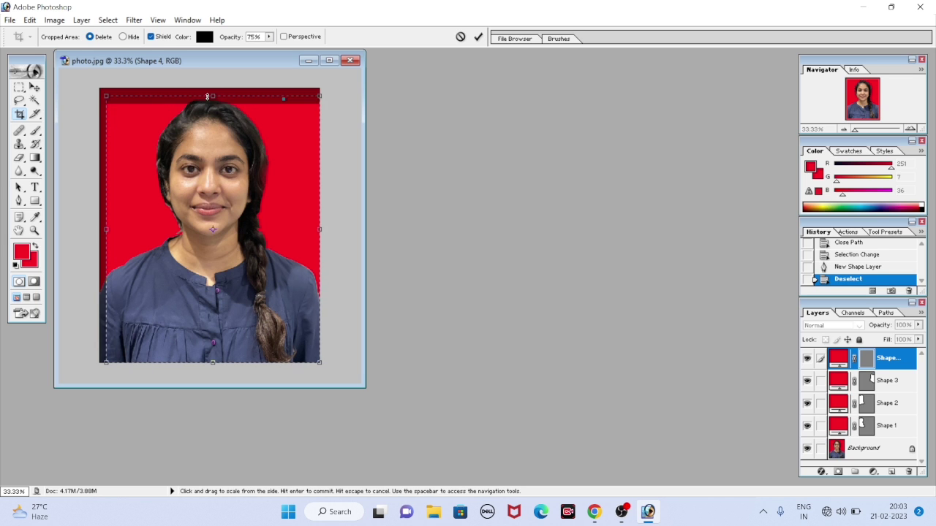
Step: Fit the crop frame to the photo's edges, commit it, and begin a new document
left_click_drag(211, 103, 212, 96)
left_click_drag(247, 256, 240, 248)
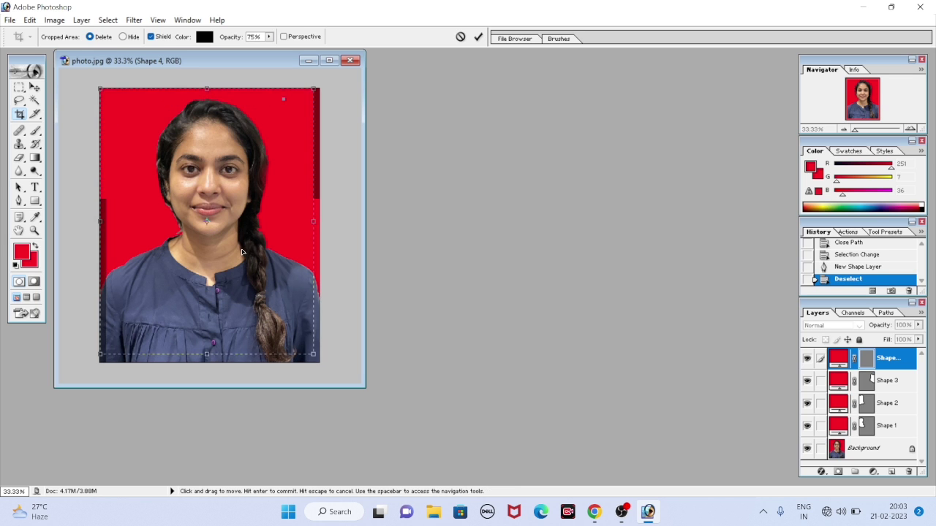
left_click_drag(313, 220, 320, 221)
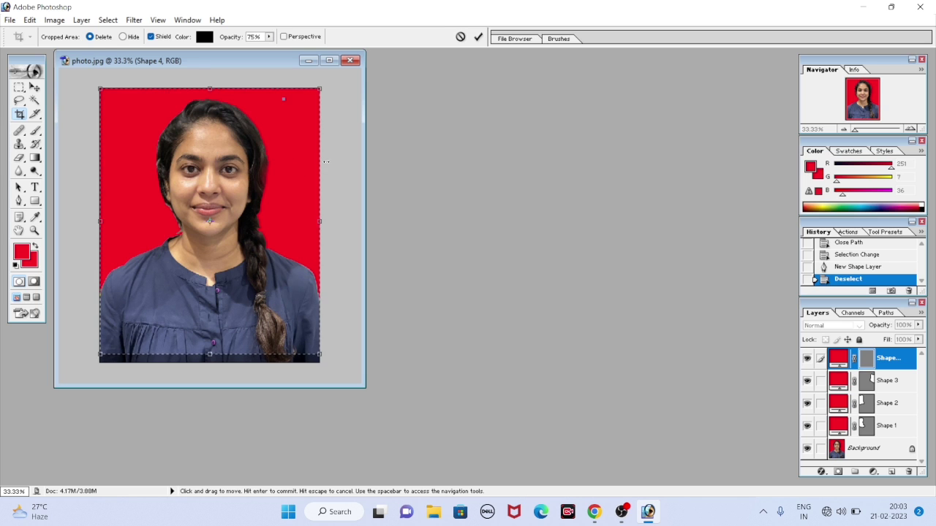
left_click(478, 37)
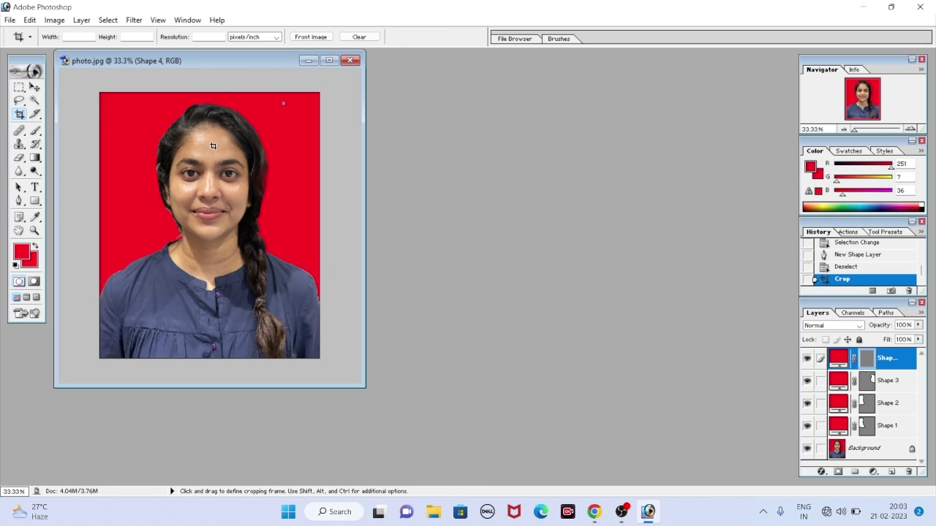
key("v")
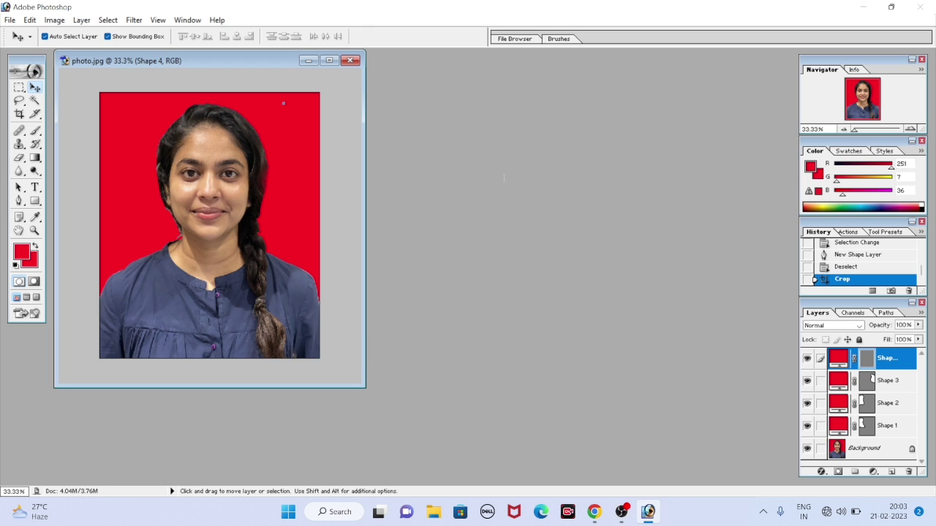
key("ctrl+n")
Step: Create a blank A4 document and move its window to the right
left_click(480, 210)
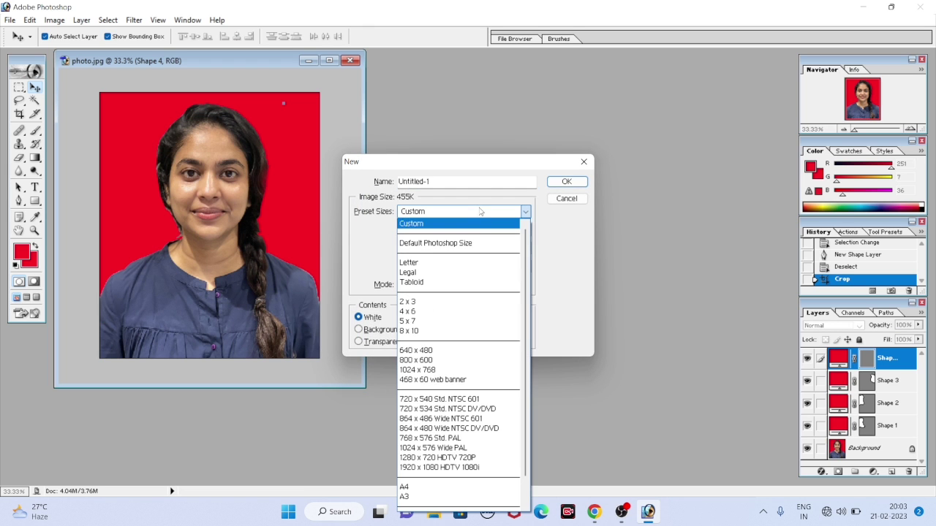
left_click(424, 488)
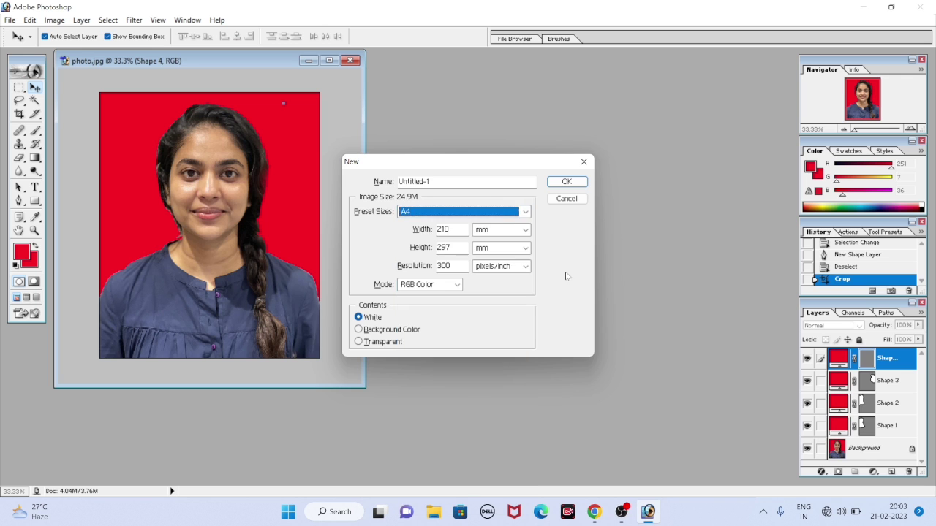
left_click(566, 181)
left_click_drag(217, 69, 500, 105)
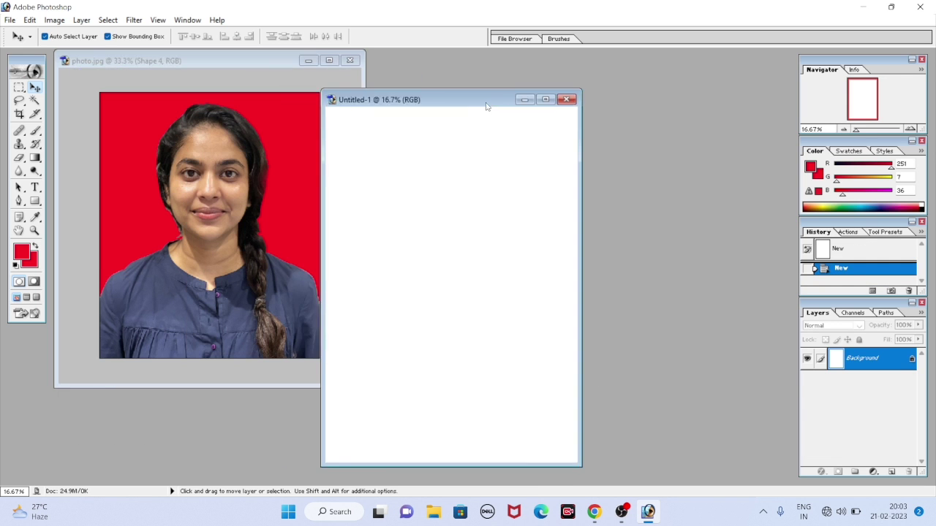
Step: Resize the portrait to 360 pixels wide via Image Size
left_click(210, 57)
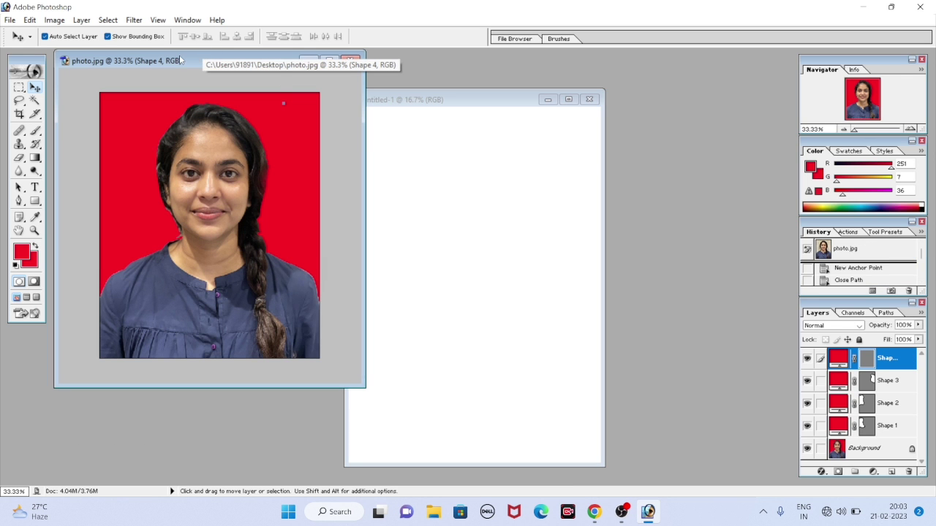
right_click(180, 60)
left_click(219, 77)
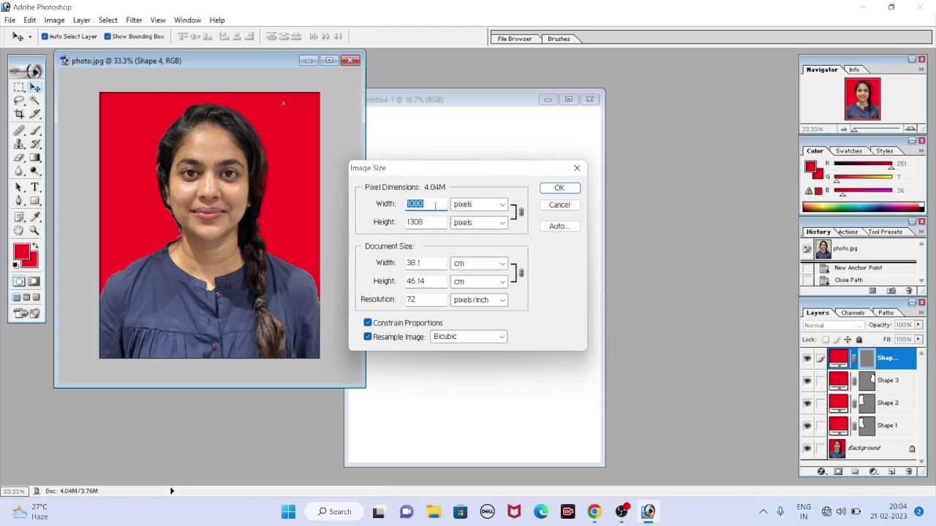
type("360")
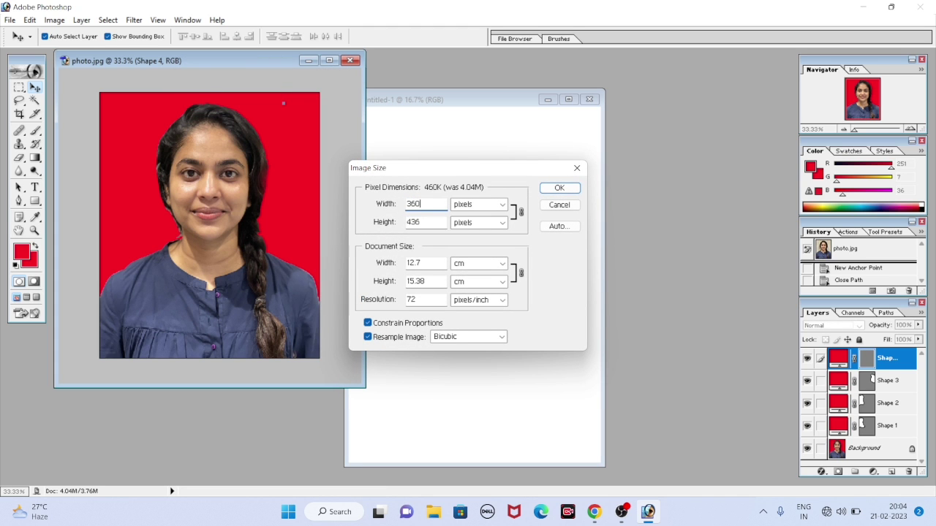
left_click(559, 188)
left_click(201, 218)
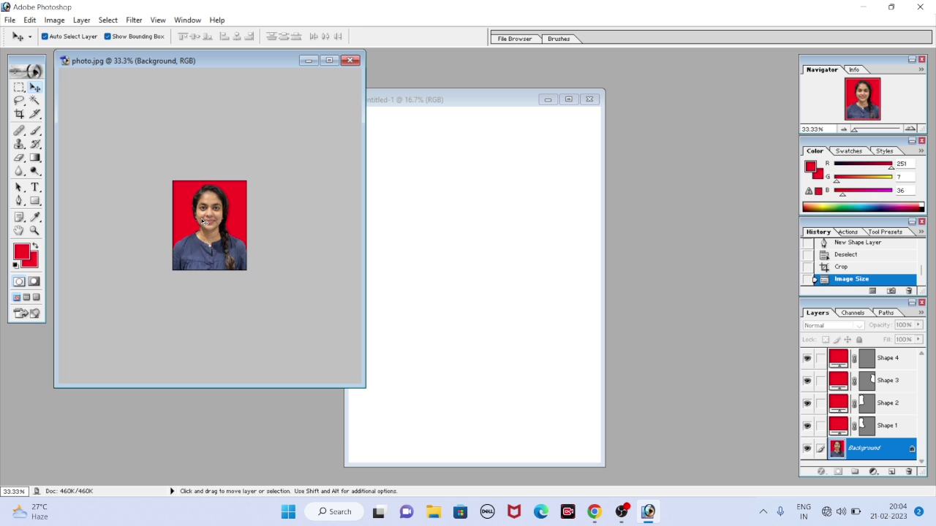
Step: Drag the resized portrait onto the blank A4 page
left_click_drag(201, 219, 247, 255)
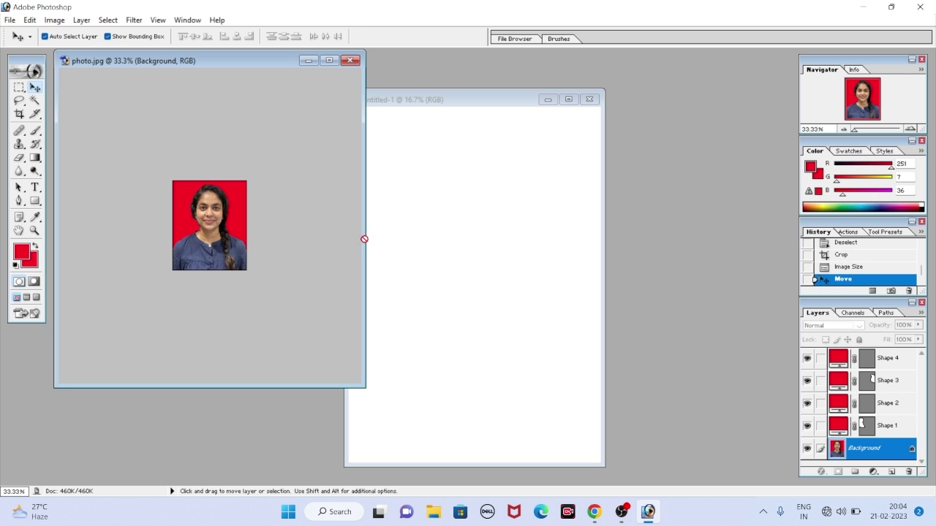
left_click_drag(365, 239, 444, 214)
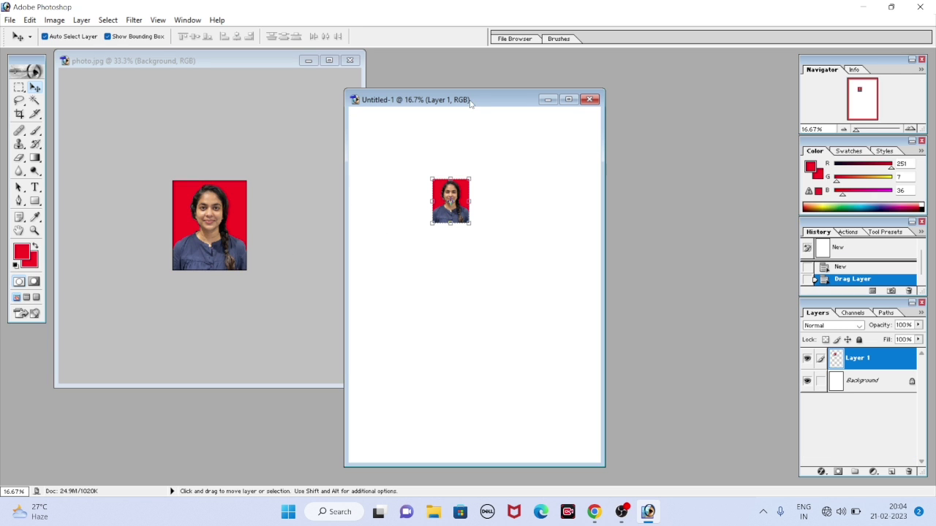
left_click_drag(471, 103, 253, 90)
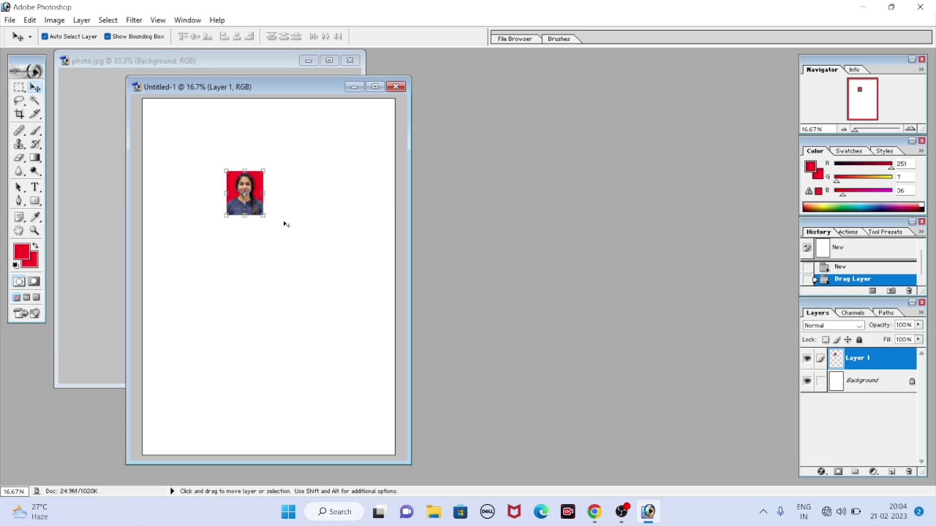
Step: Stroke the portrait in near-black 0E0D0D and move it to the sheet's top-left corner
left_click(29, 19)
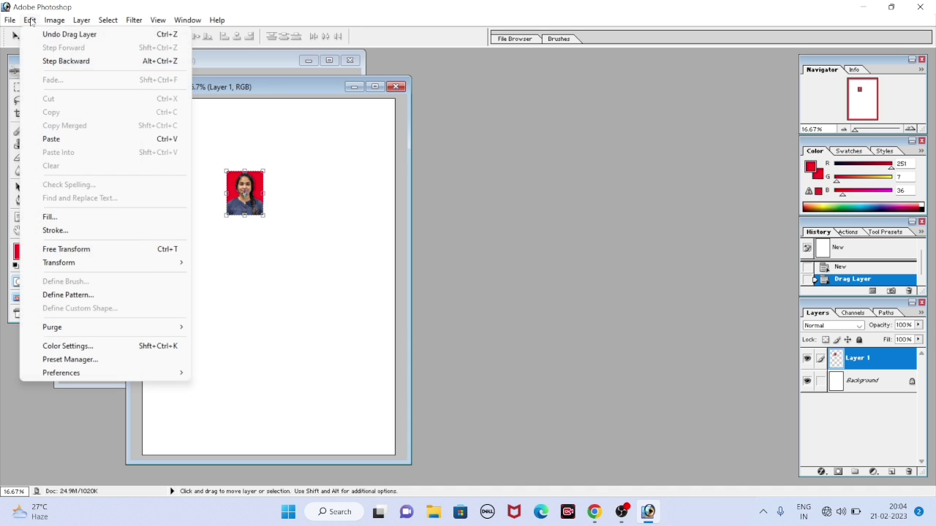
left_click(66, 234)
left_click(437, 227)
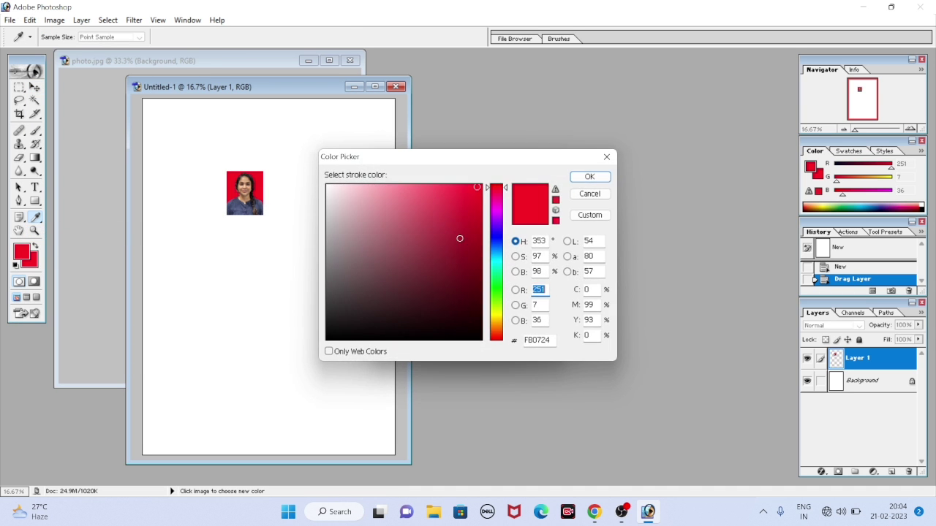
left_click(338, 332)
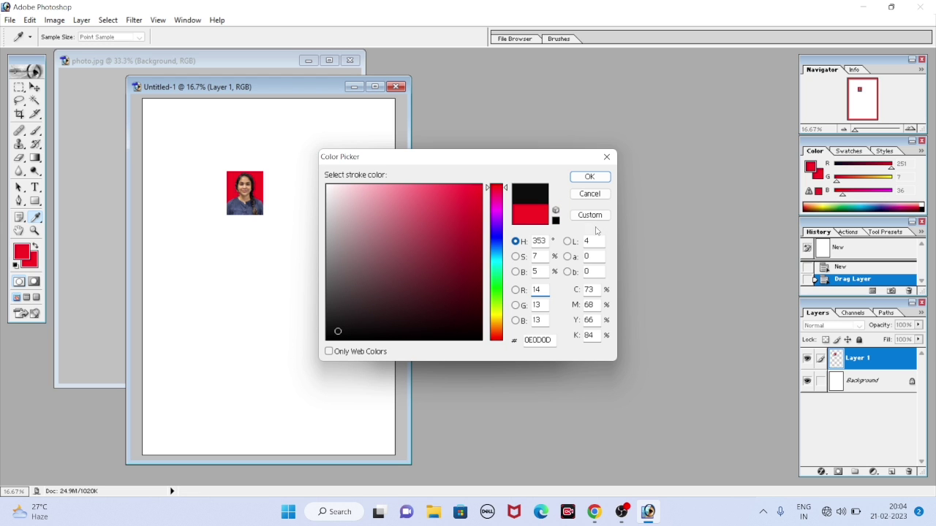
left_click(596, 180)
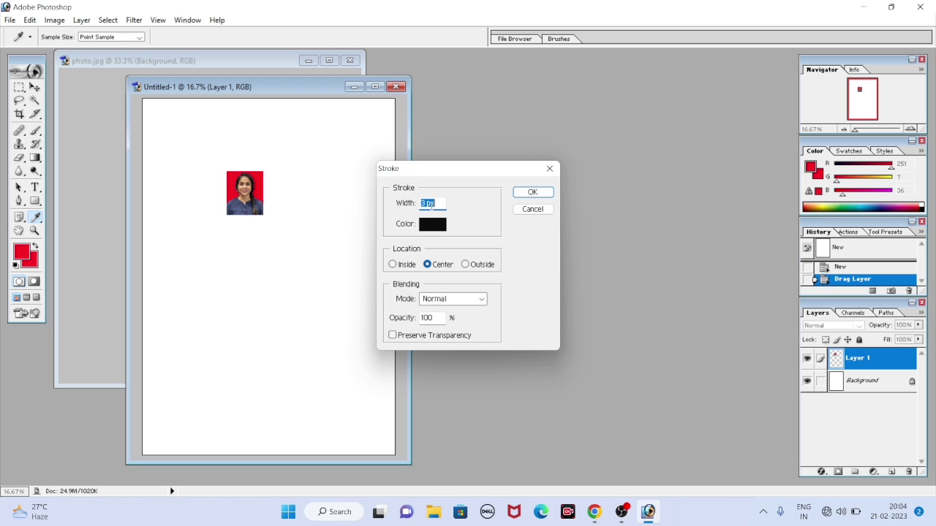
left_click(532, 192)
key("v")
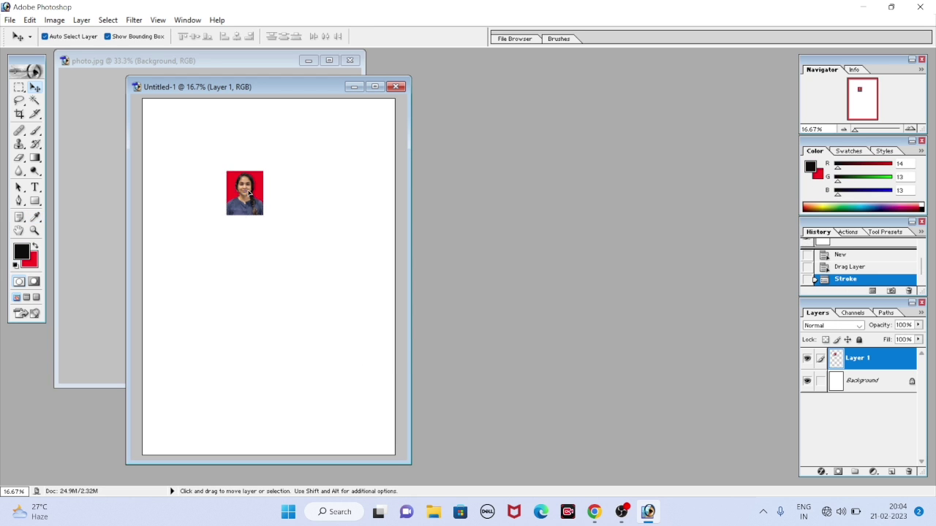
left_click_drag(249, 196, 169, 129)
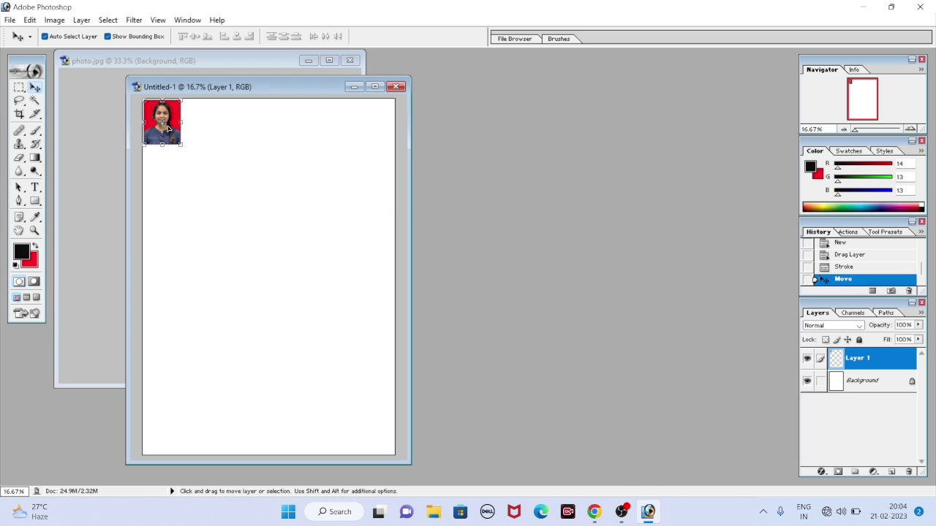
Step: Add another portrait copy at the right of the top row, and nudge the fourth copy left against the third
key("shift")
left_click_drag(180, 121, 365, 129)
left_click(279, 124)
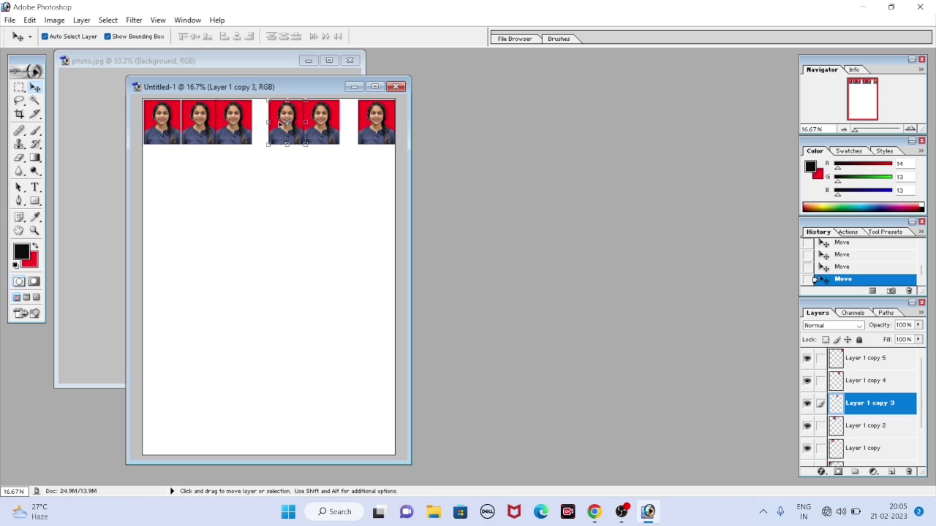
key("Left")
key("Left")
key("Left")
key("Left")
key("Left")
key("Left")
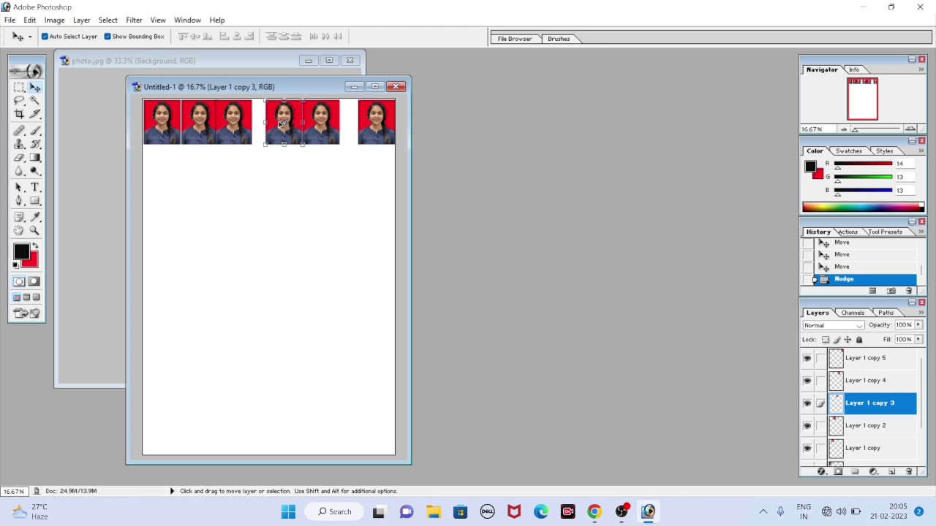
key("Left")
key("Left")
key("Left")
Step: Nudge the last, fifth and third copies so all six portraits touch, then begin transforming the third
left_click(370, 122)
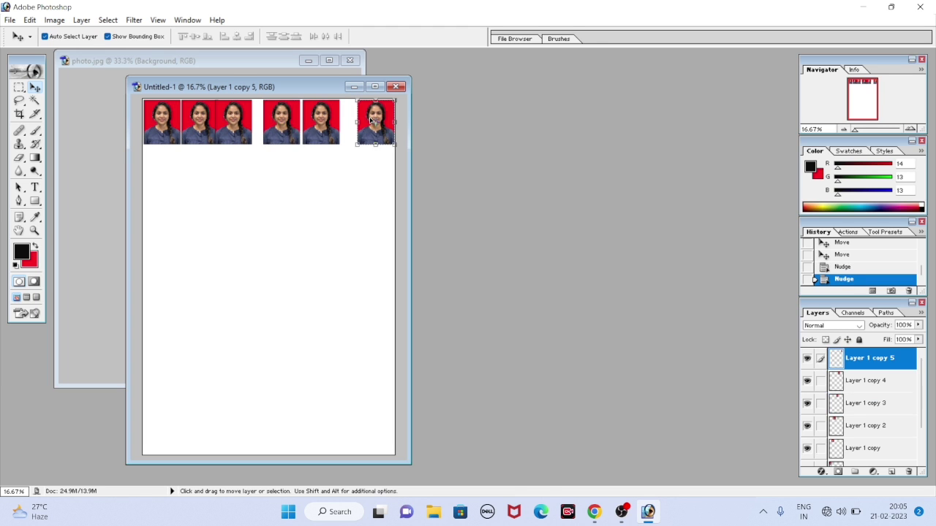
key("Left")
key("Left")
key("Left")
key("Left")
key("Left")
key("Left")
left_click(313, 128)
key("shift+Right")
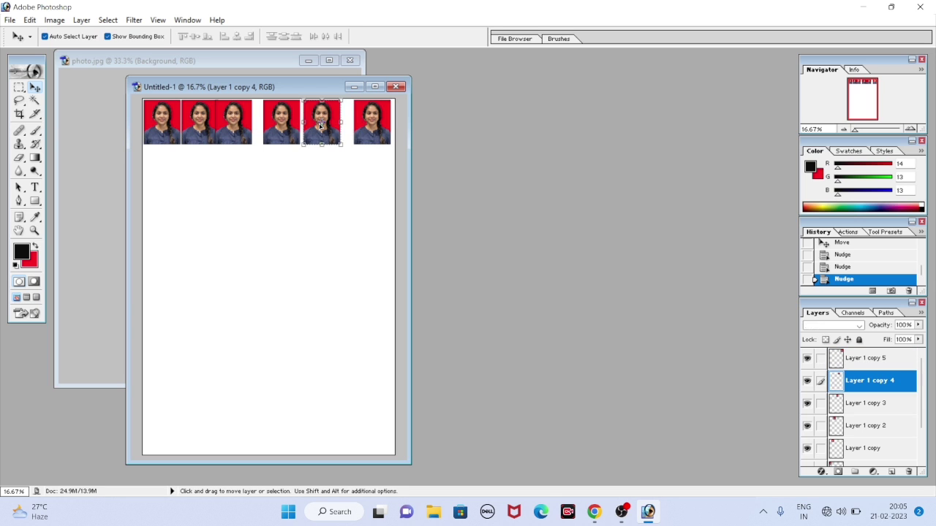
left_click(233, 119)
key("Right")
key("Right")
key("Right")
key("Right")
key("Right")
key("Right")
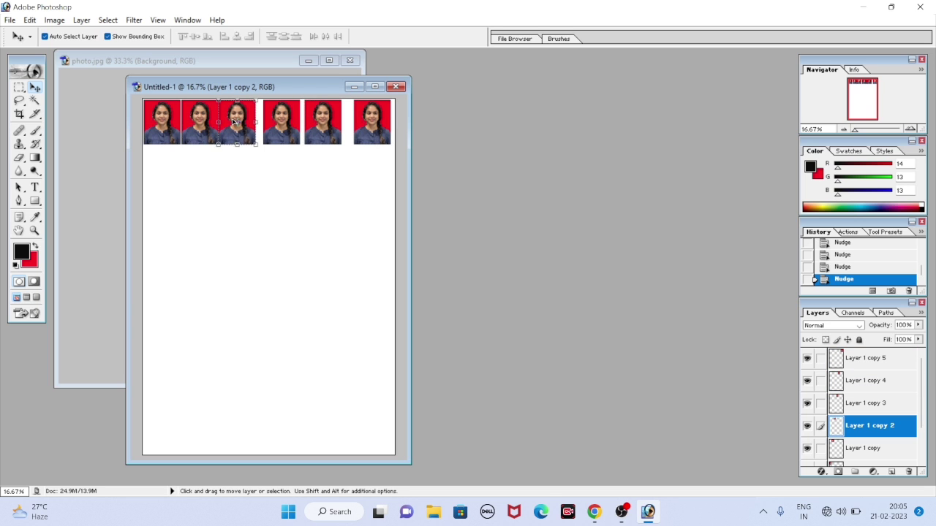
key("Right")
key("Right")
key("Right")
key("Right")
key("Right")
key("Right")
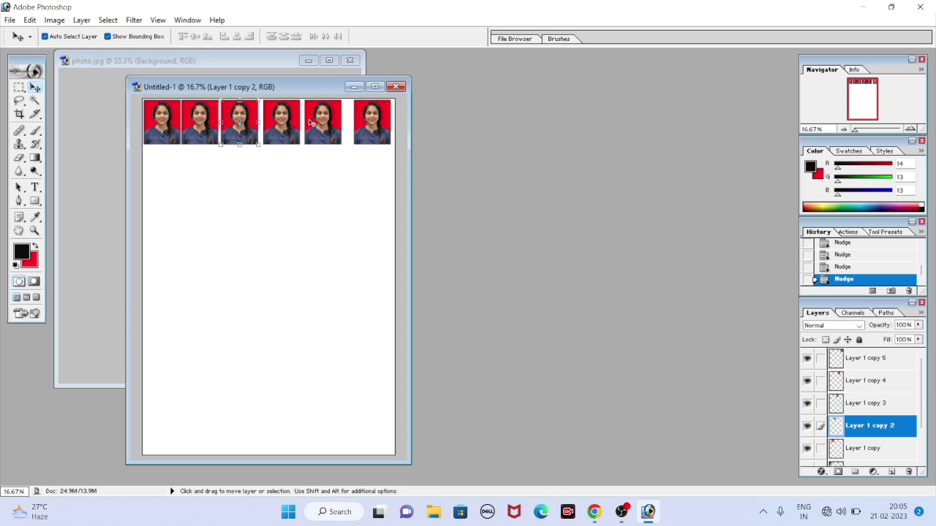
key("ctrl+t")
left_click(11, 20)
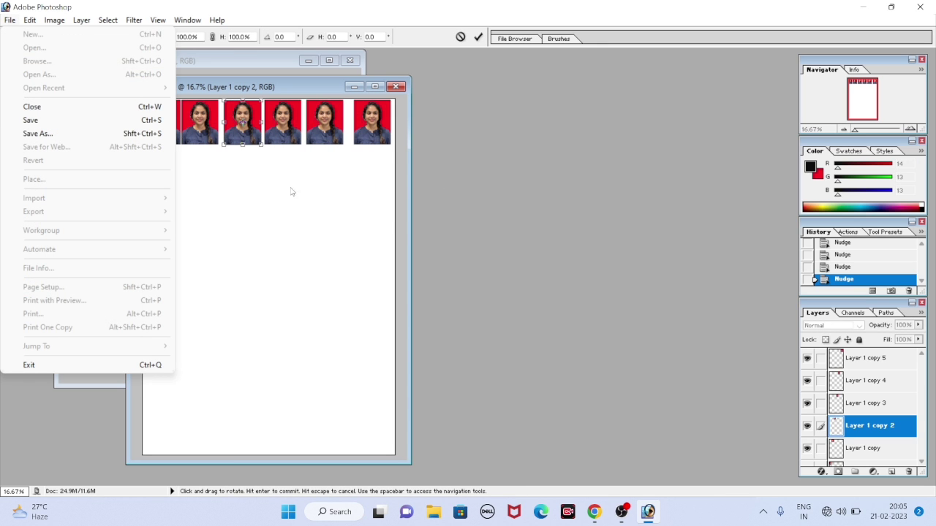
Step: Commit the transform, then apply Curves to photo.jpg lifting input 116 to output 144
left_click(478, 36)
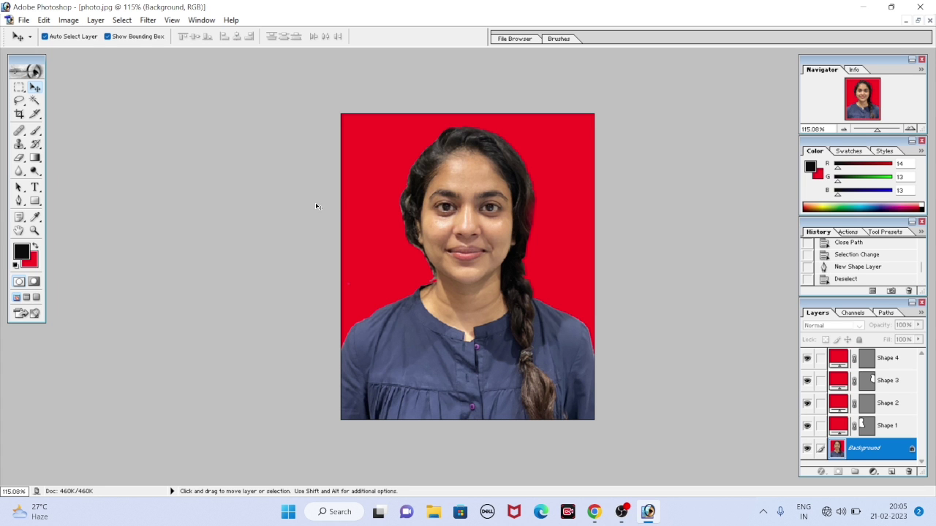
key("ctrl+m")
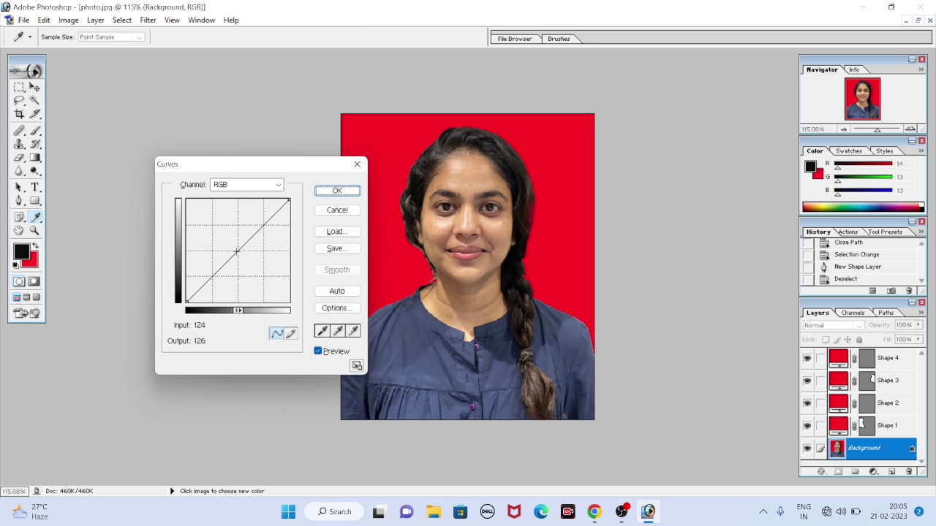
left_click_drag(232, 255, 232, 245)
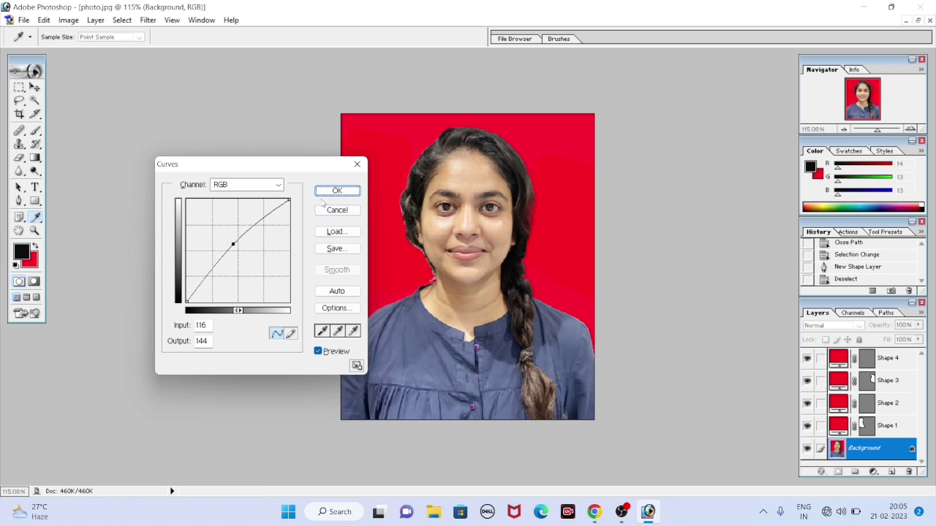
left_click(323, 192)
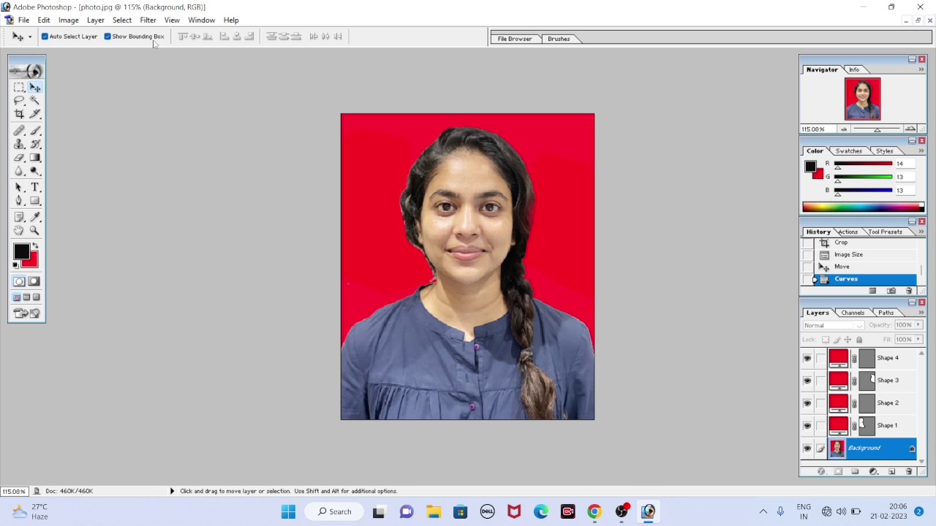
Step: Apply Selective Color to the Blacks range, raising Black to +69% (Relative)
left_click(68, 19)
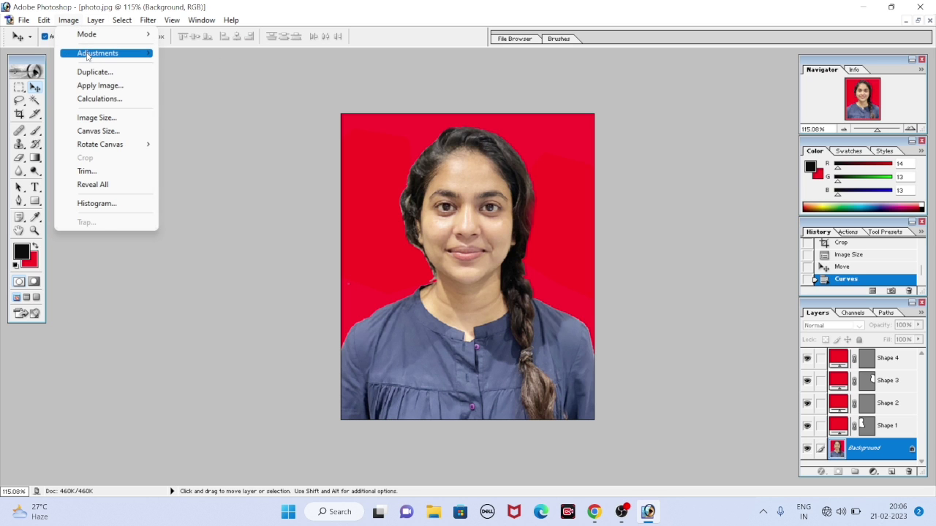
mouse_move(97, 53)
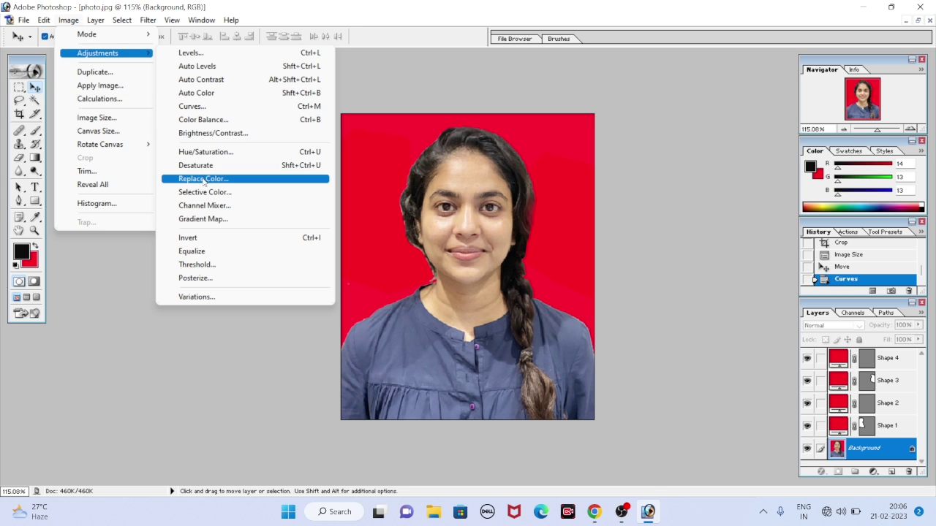
left_click(205, 192)
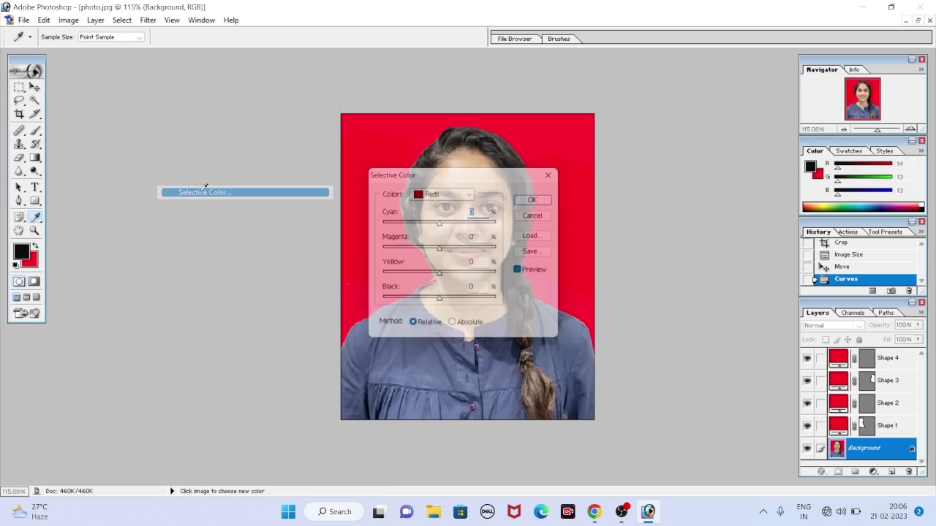
left_click(457, 194)
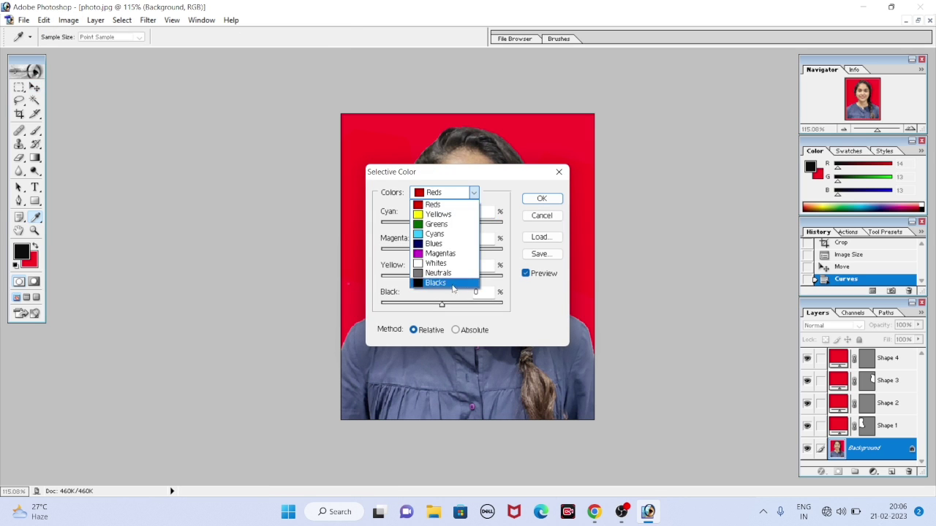
left_click(441, 284)
left_click_drag(471, 176, 290, 169)
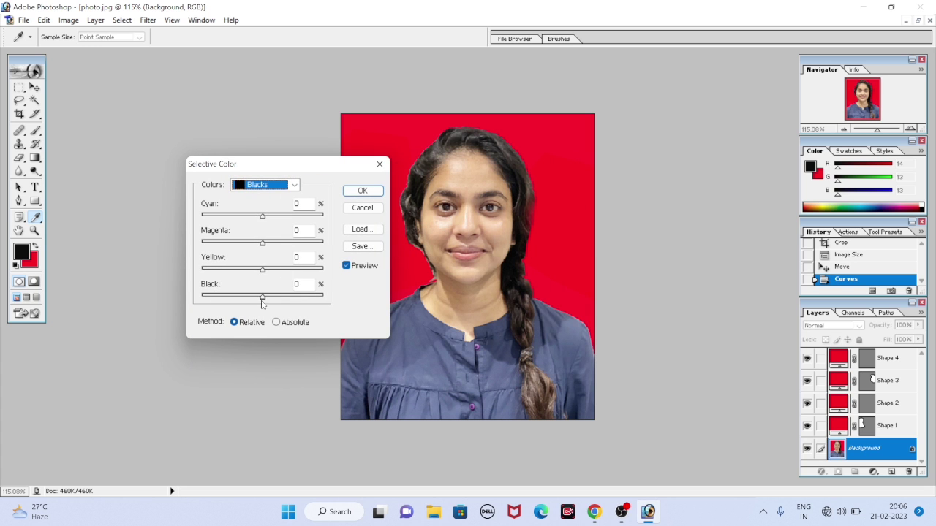
left_click_drag(263, 297, 305, 297)
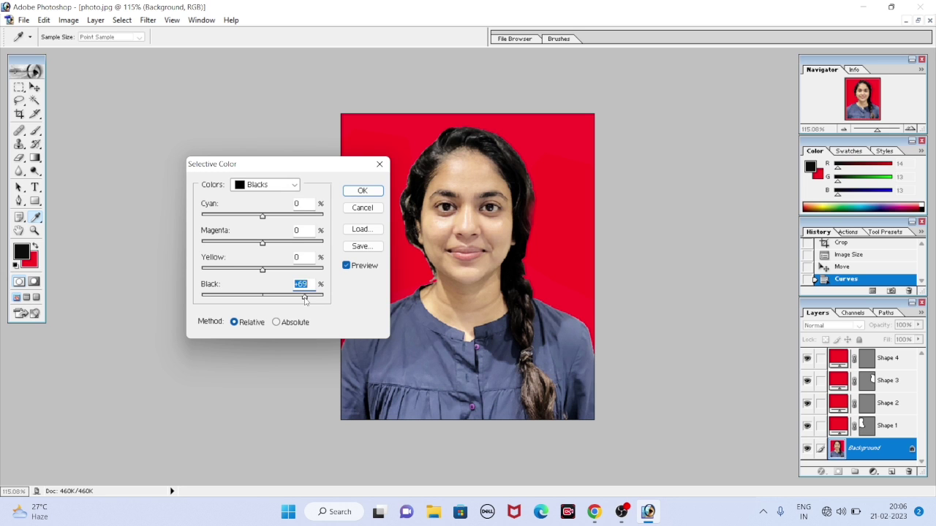
left_click(362, 190)
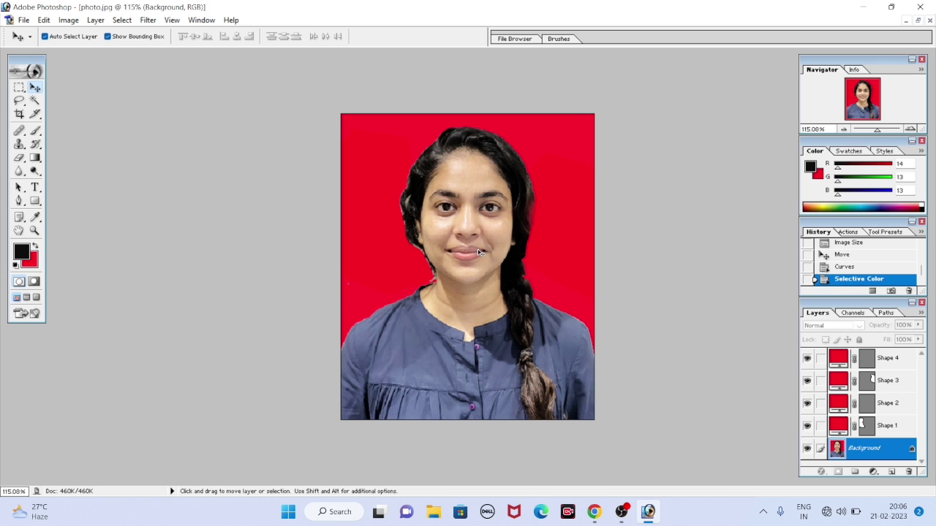
Step: Apply Levels with the output black point raised to 5
key("ctrl+l")
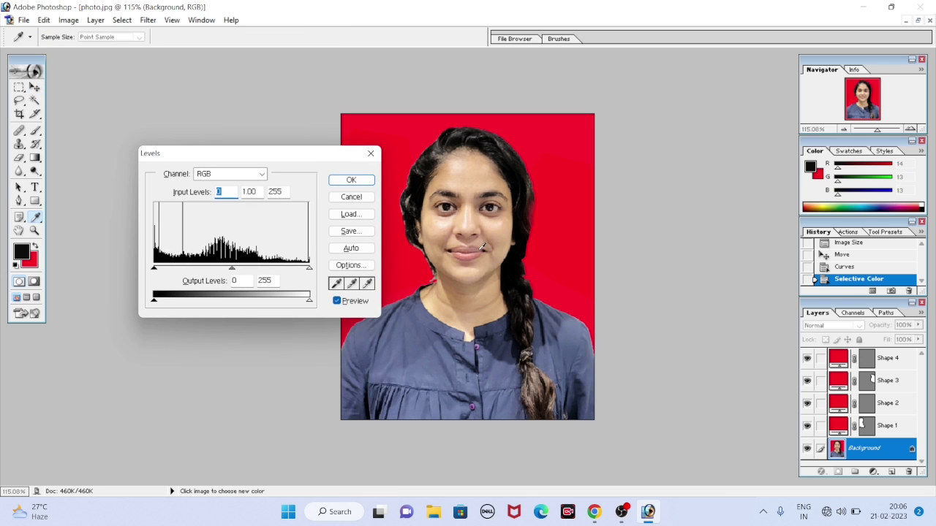
left_click_drag(319, 156, 288, 142)
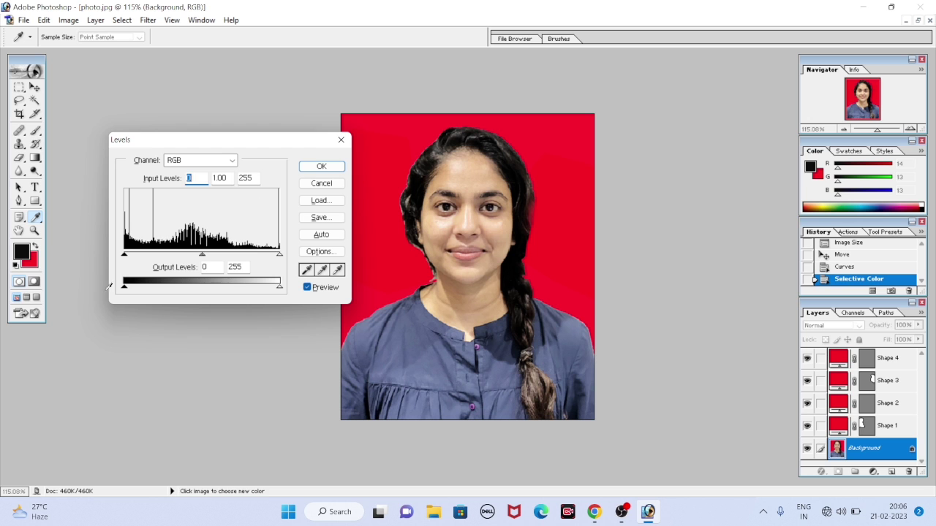
left_click_drag(125, 289, 128, 289)
left_click(313, 168)
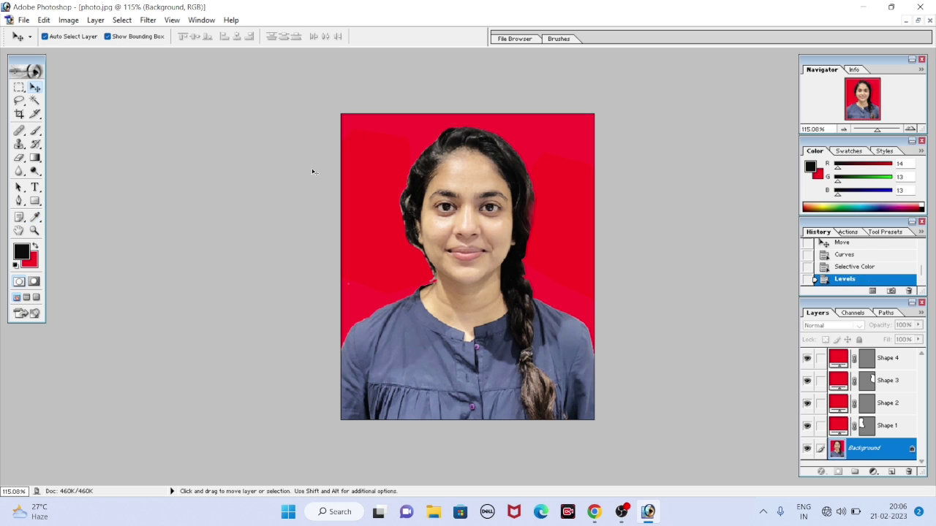